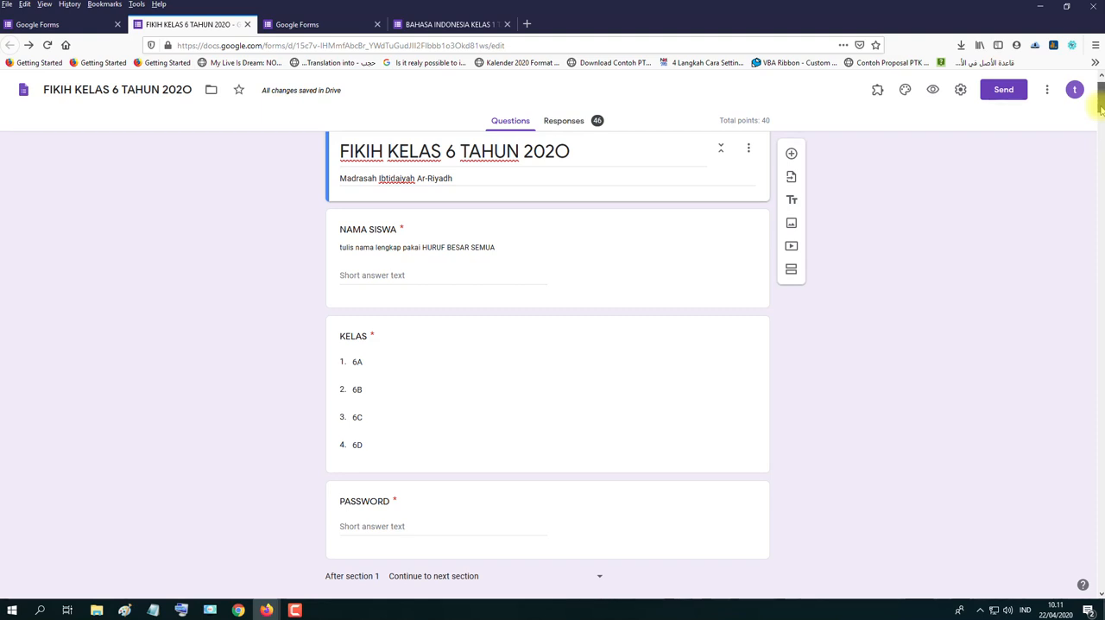
- Review the form's name and the title in the header of its first section
{"action": "left_click_drag", "start_coordinate": [1099, 108], "coordinate": [1096, 82]}
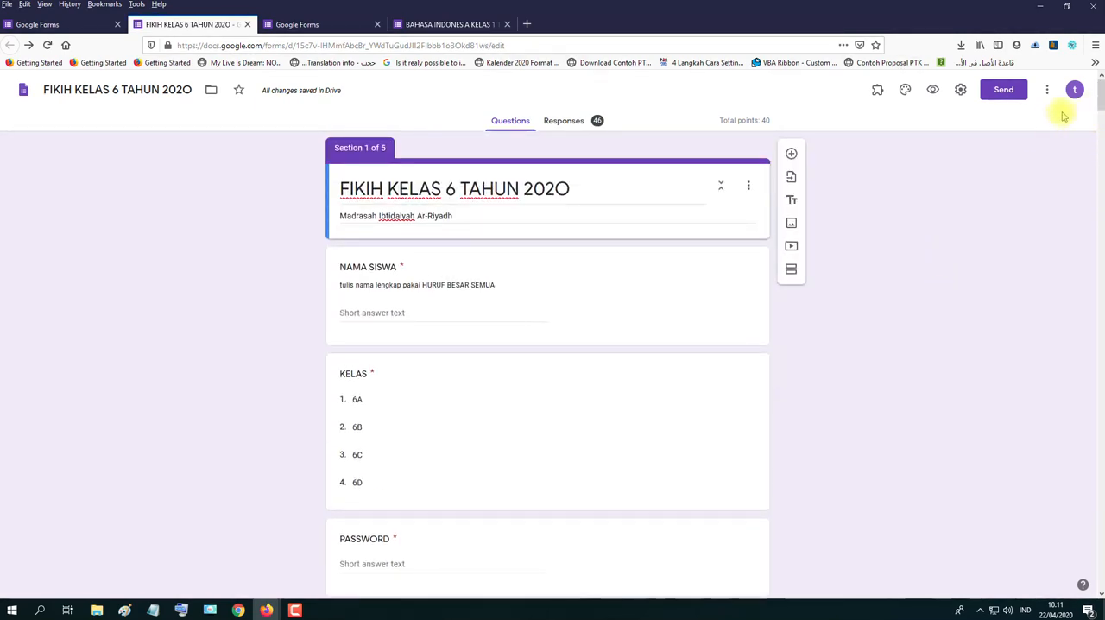
{"action": "left_click_drag", "start_coordinate": [1099, 101], "coordinate": [1099, 102]}
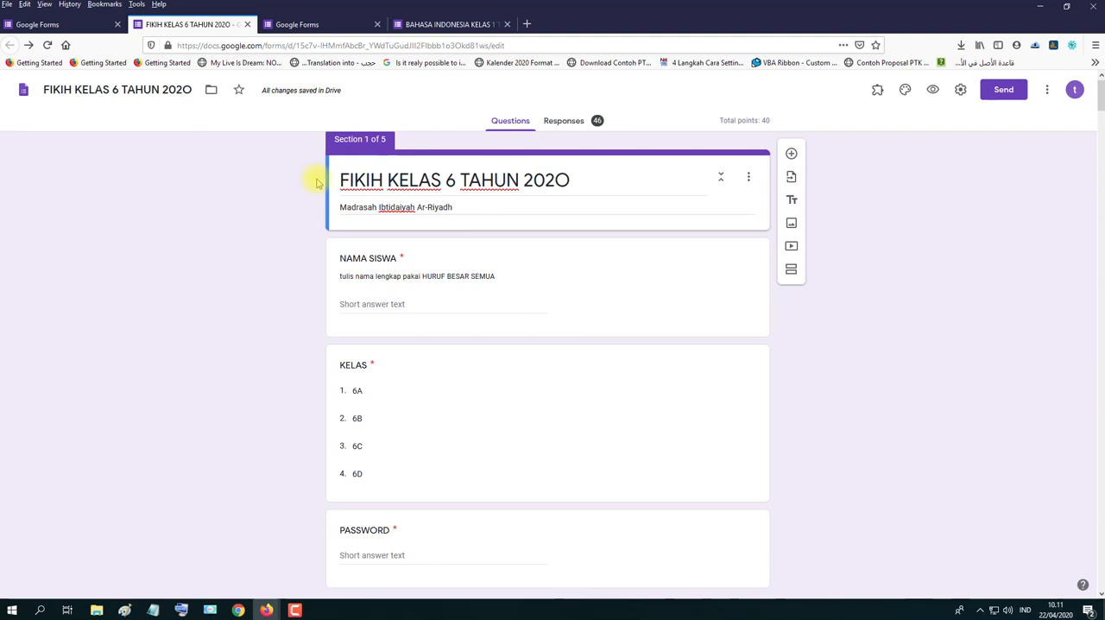
{"action": "left_click", "coordinate": [91, 94]}
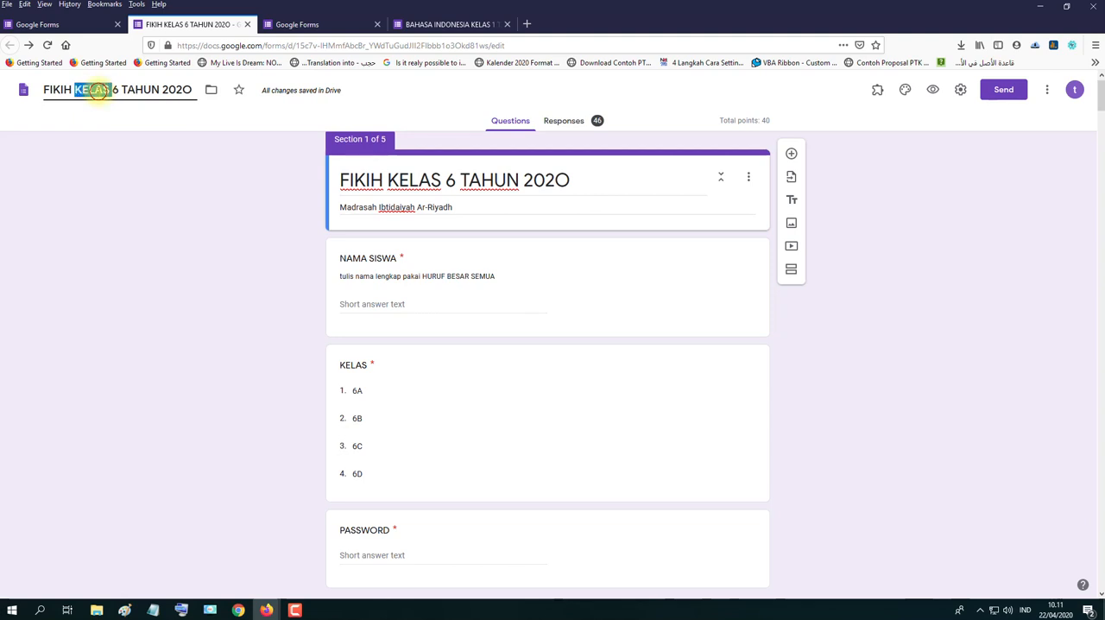
{"action": "triple_click", "coordinate": [95, 94]}
{"action": "triple_click", "coordinate": [98, 91]}
{"action": "triple_click", "coordinate": [98, 89]}
{"action": "left_click", "coordinate": [149, 131]}
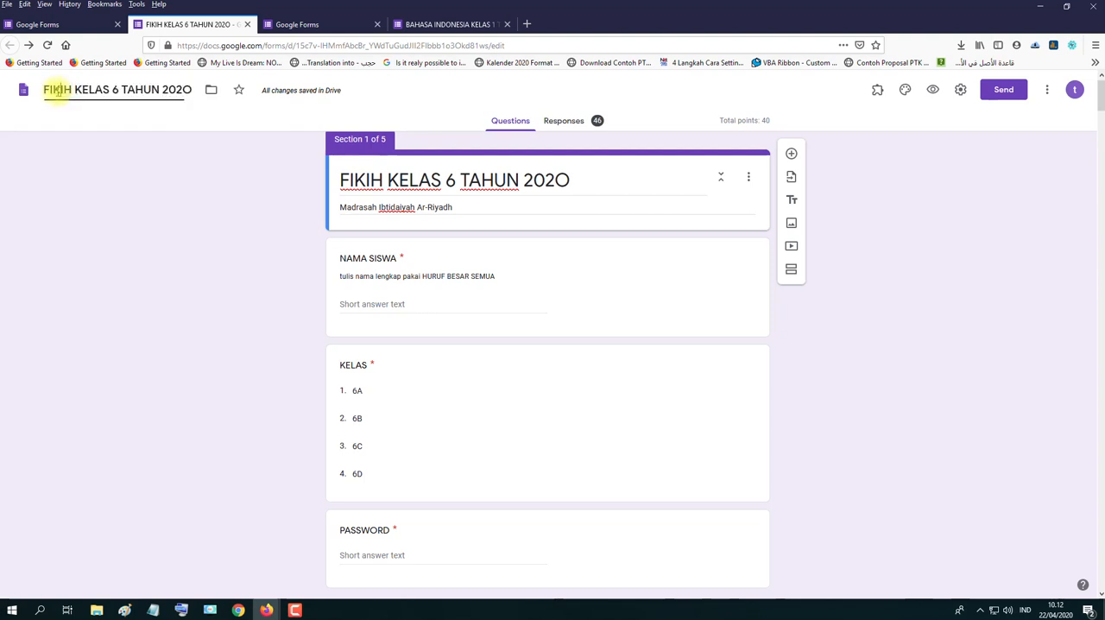
{"action": "triple_click", "coordinate": [354, 180]}
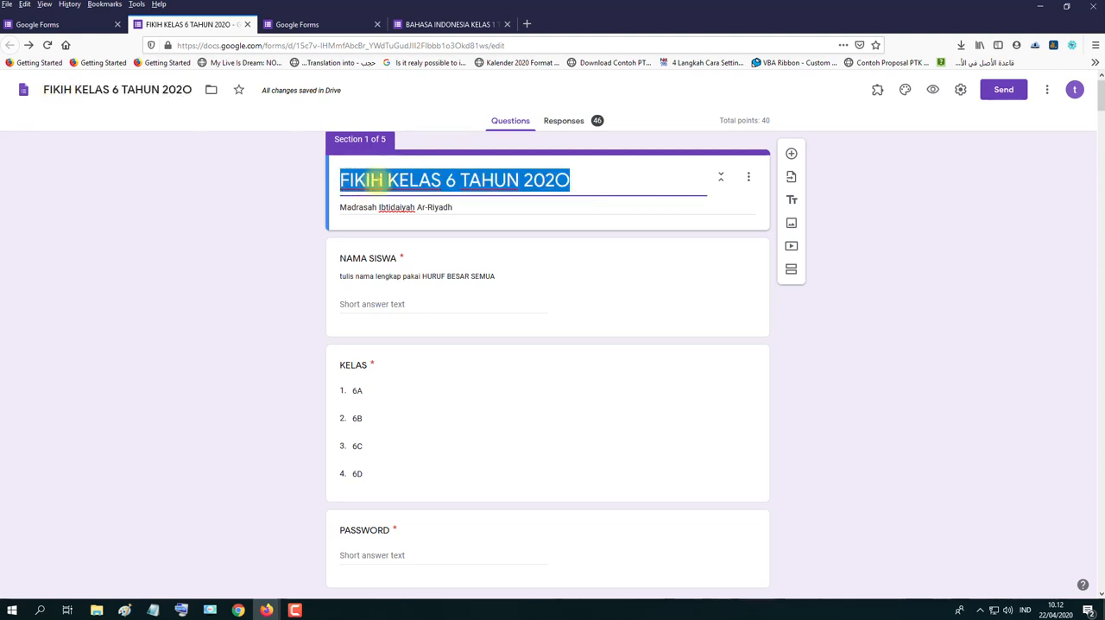
{"action": "left_click", "coordinate": [581, 182]}
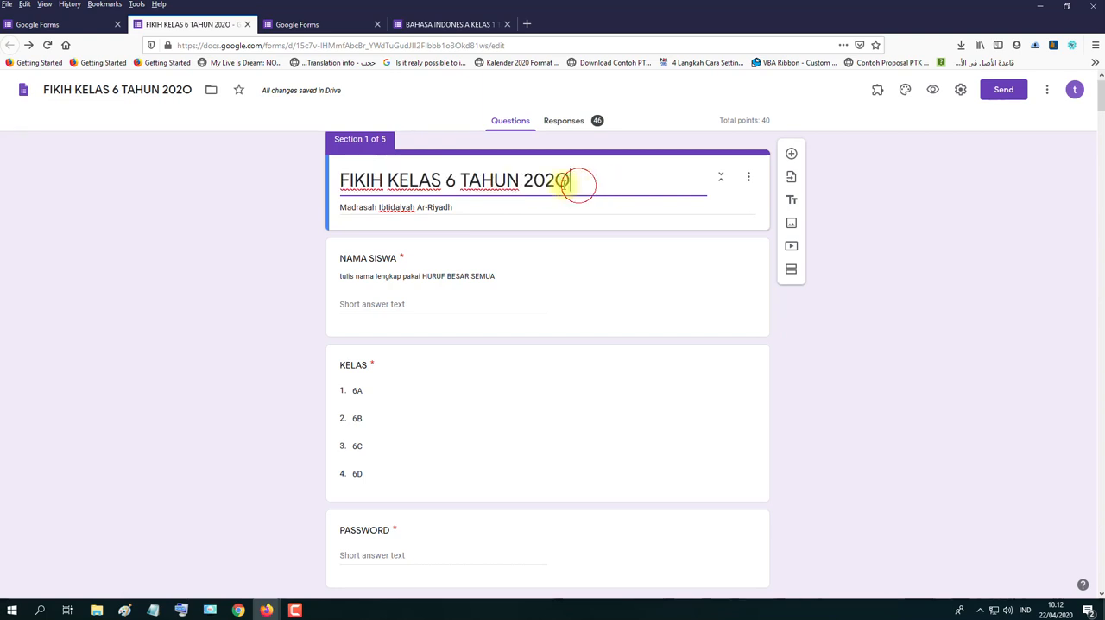
- Copy the title "FIKIH KELAS 6 TAHUN 202O" from the form header and replace the entire form name with it
{"action": "left_click_drag", "start_coordinate": [569, 181], "coordinate": [345, 179]}
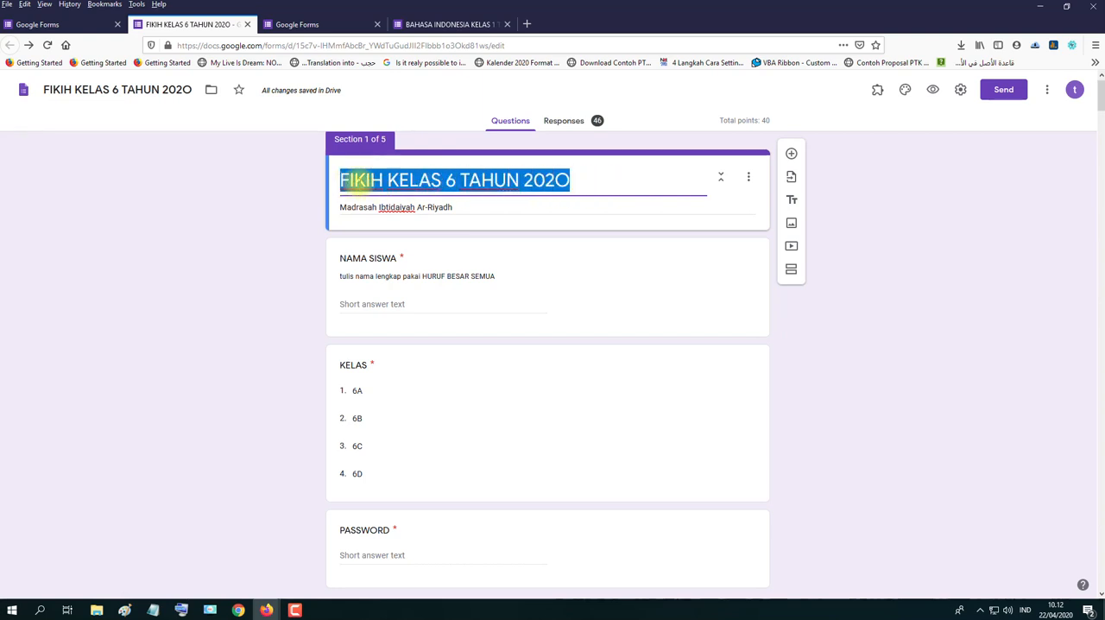
{"action": "right_click", "coordinate": [352, 178]}
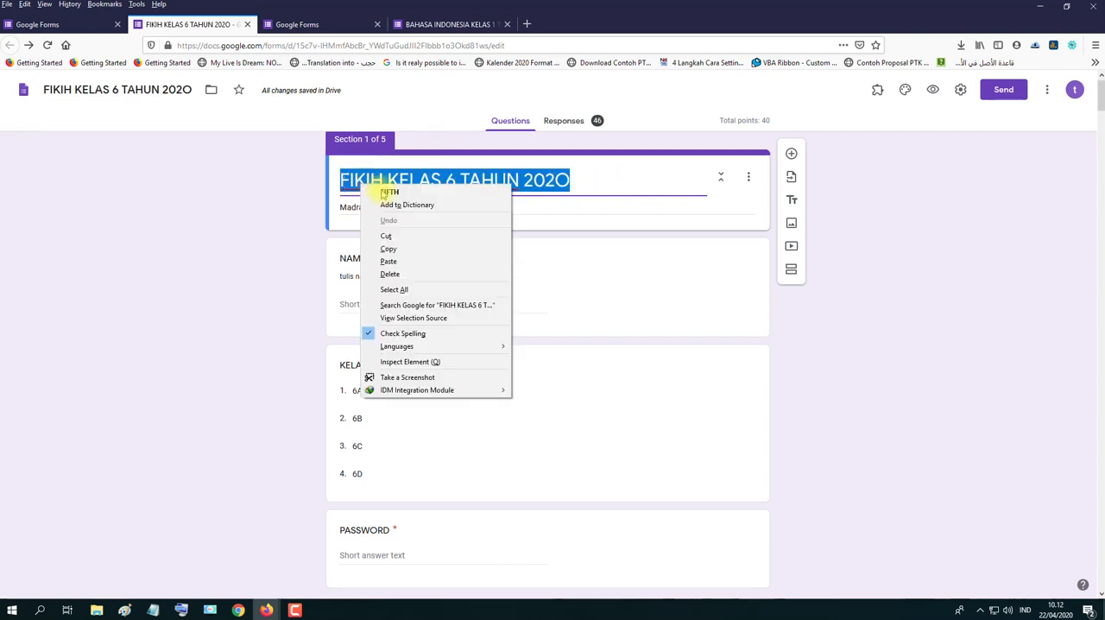
{"action": "left_click", "coordinate": [384, 248]}
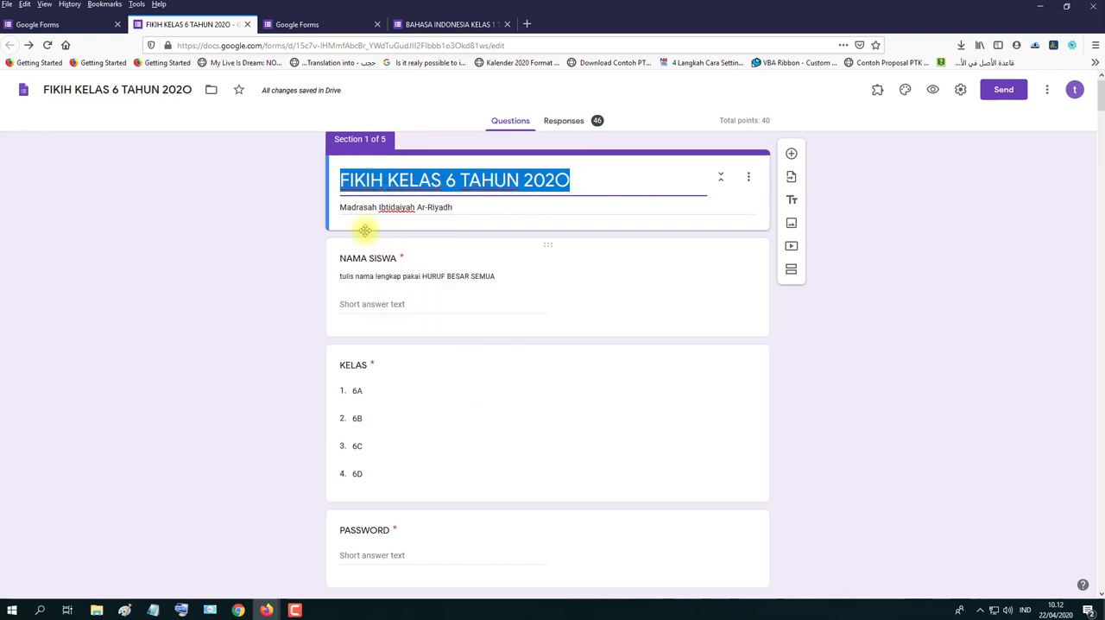
{"action": "double_click", "coordinate": [93, 90]}
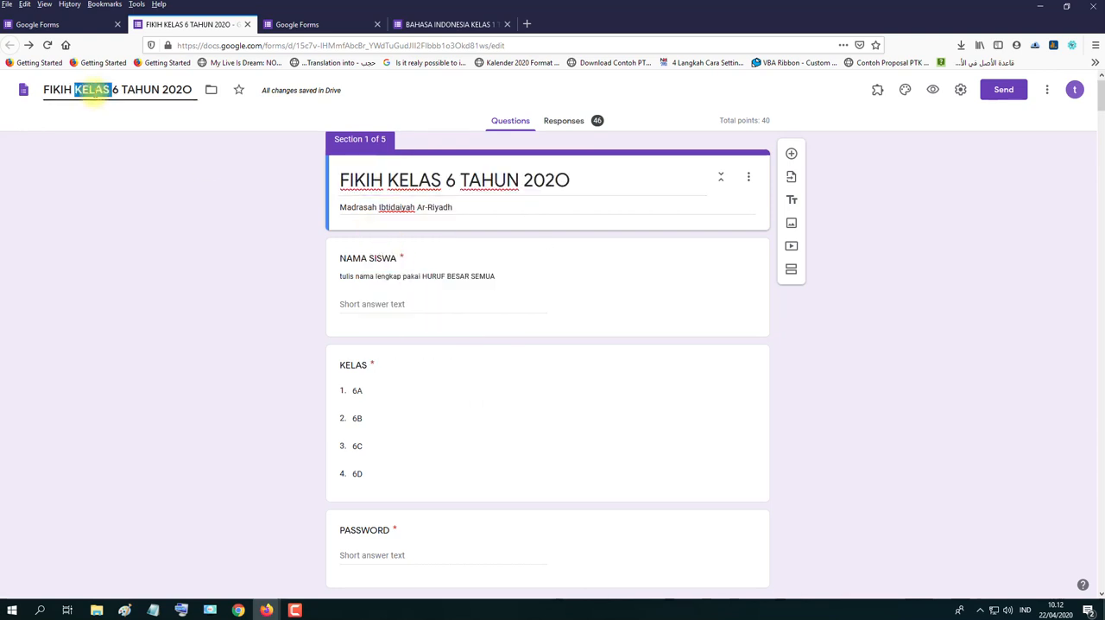
{"action": "key", "text": "ctrl+v"}
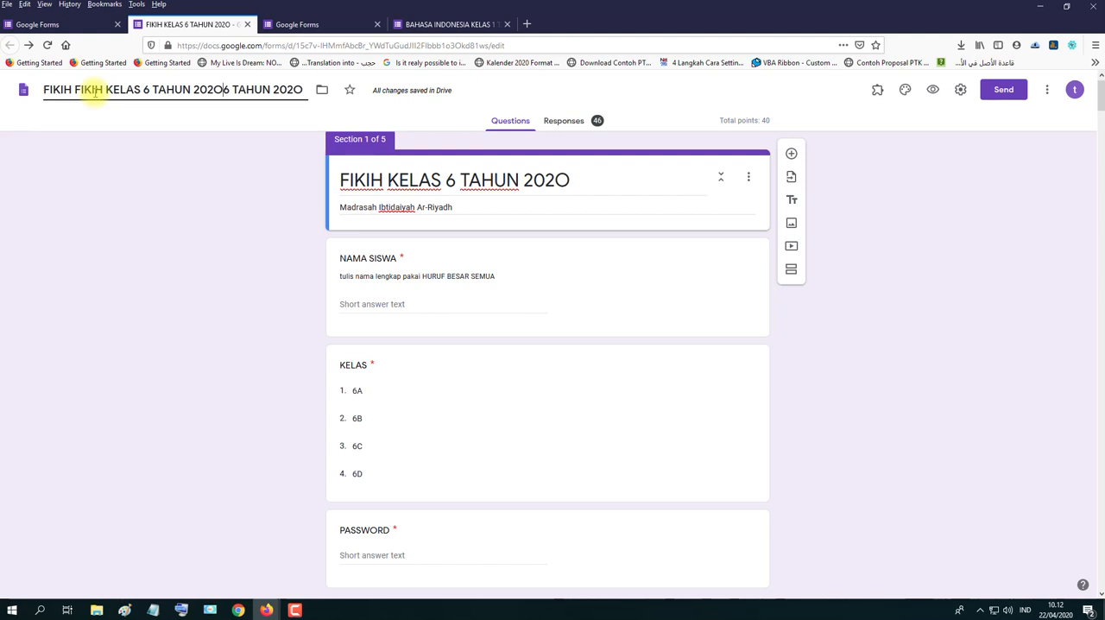
{"action": "key", "text": "Return"}
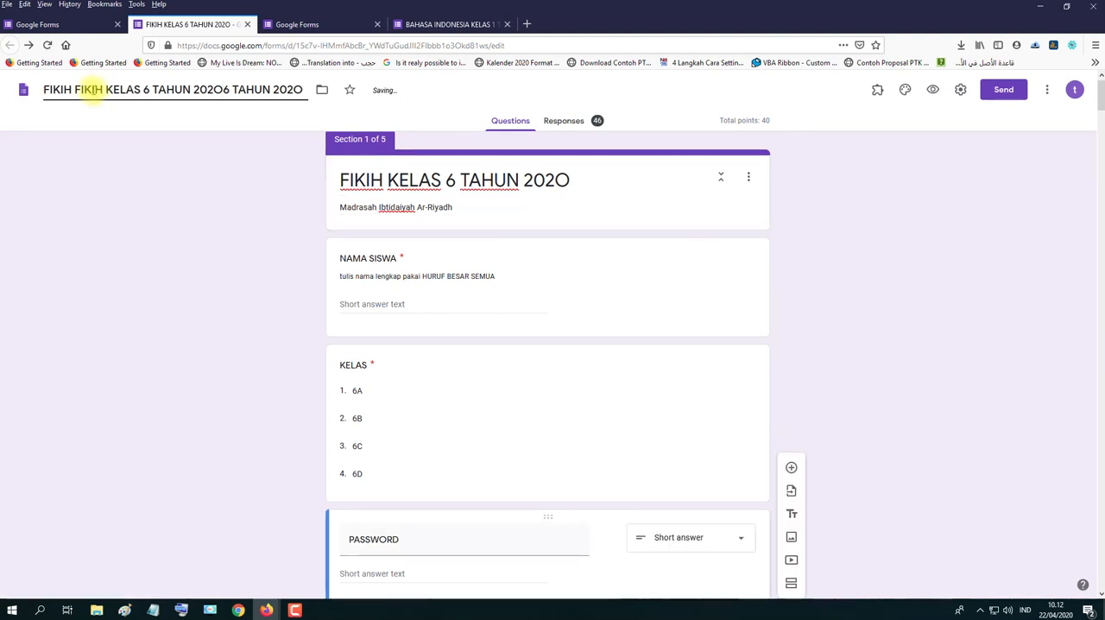
{"action": "double_click", "coordinate": [91, 89]}
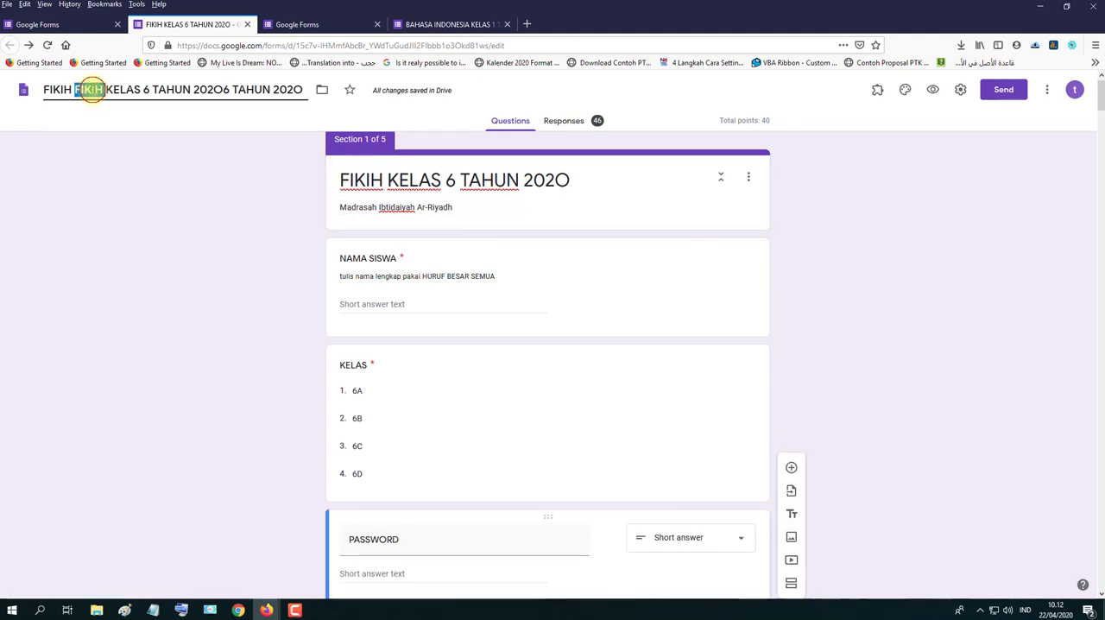
{"action": "triple_click", "coordinate": [91, 89]}
{"action": "right_click", "coordinate": [95, 92]}
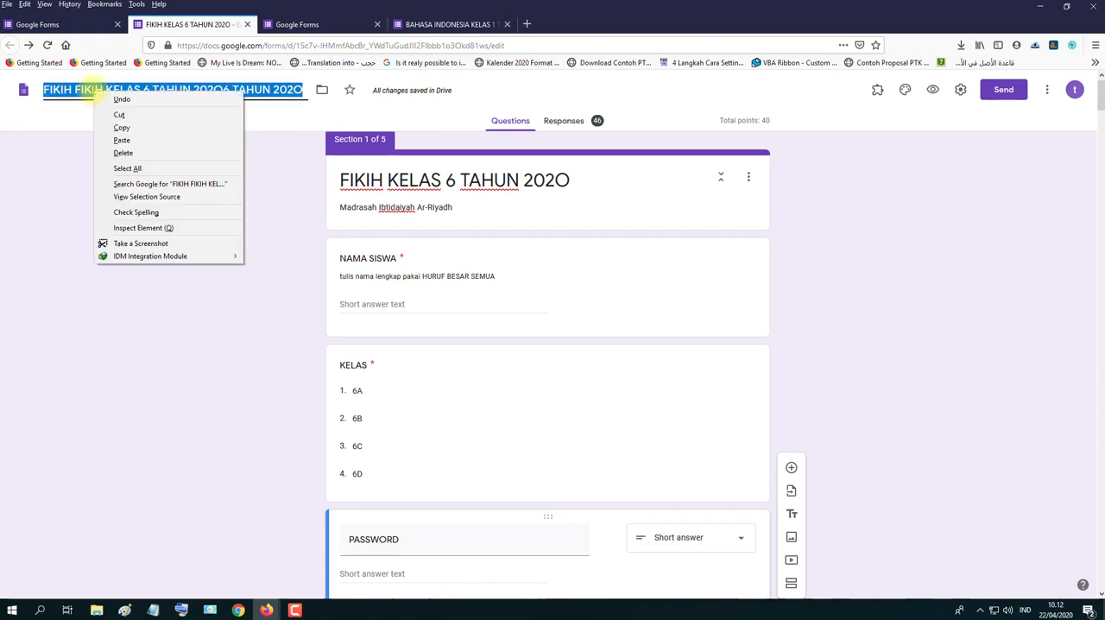
{"action": "left_click", "coordinate": [122, 139]}
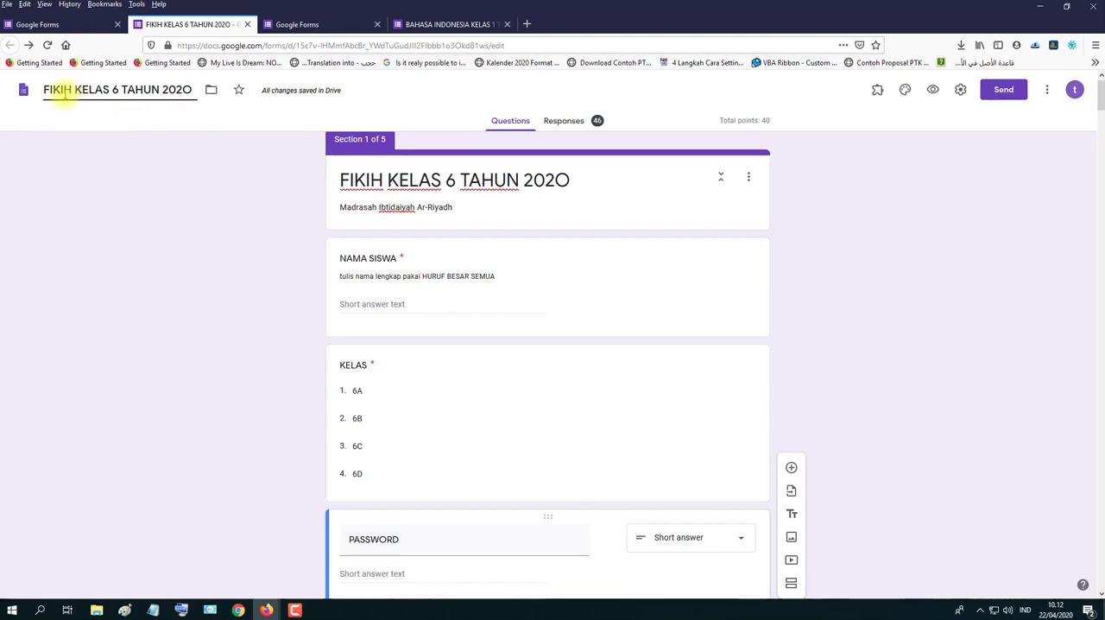
{"action": "left_click", "coordinate": [90, 118]}
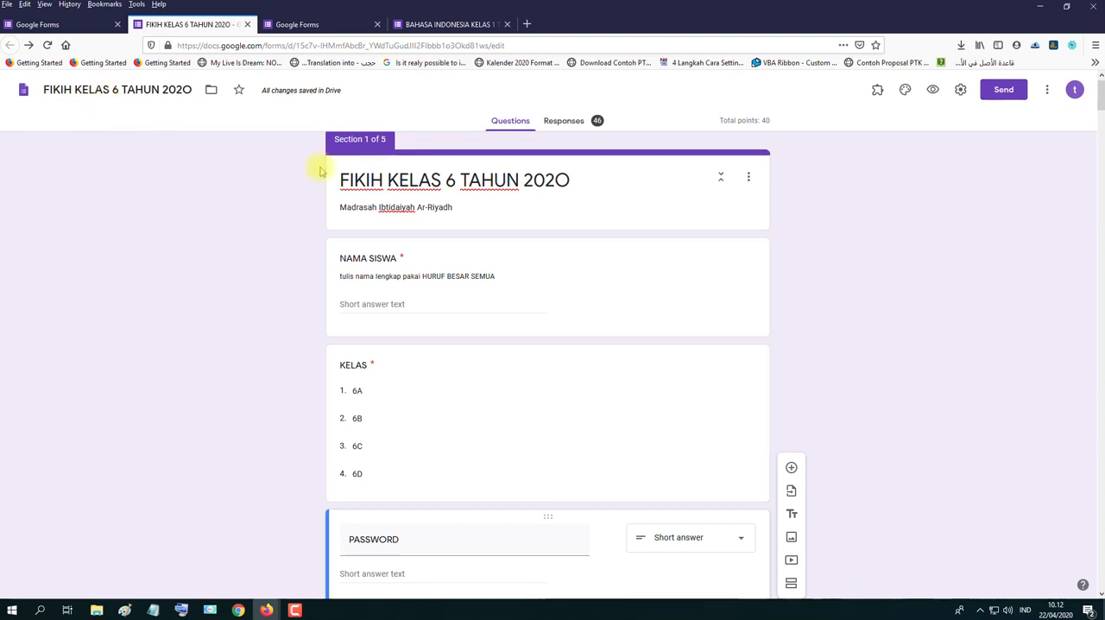
- Examine the title and the description line in the form header
{"action": "triple_click", "coordinate": [344, 179]}
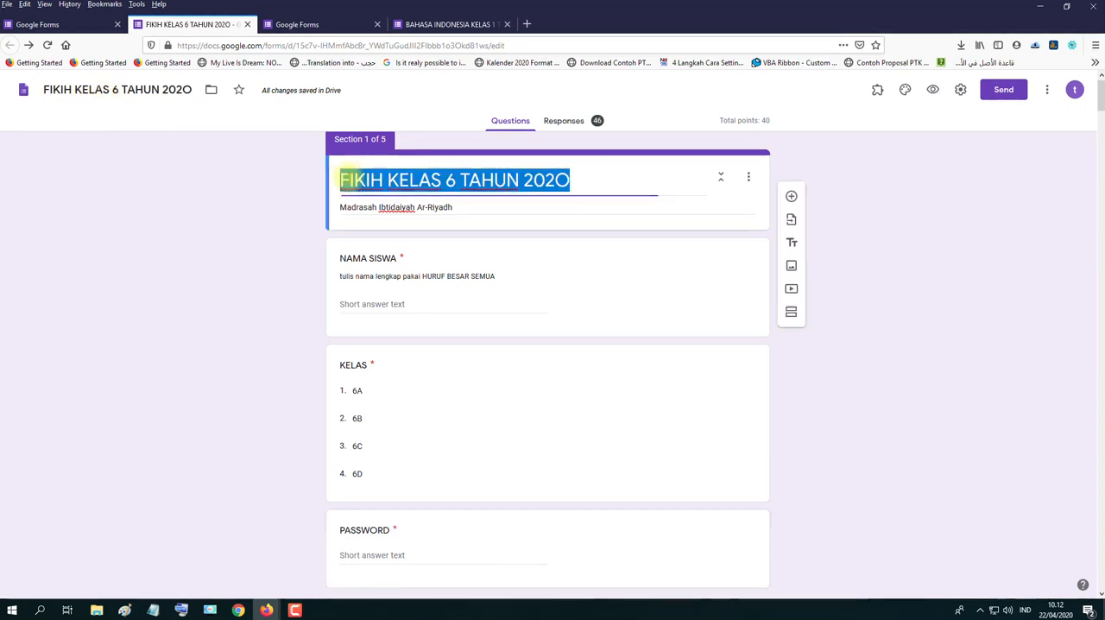
{"action": "left_click", "coordinate": [577, 180]}
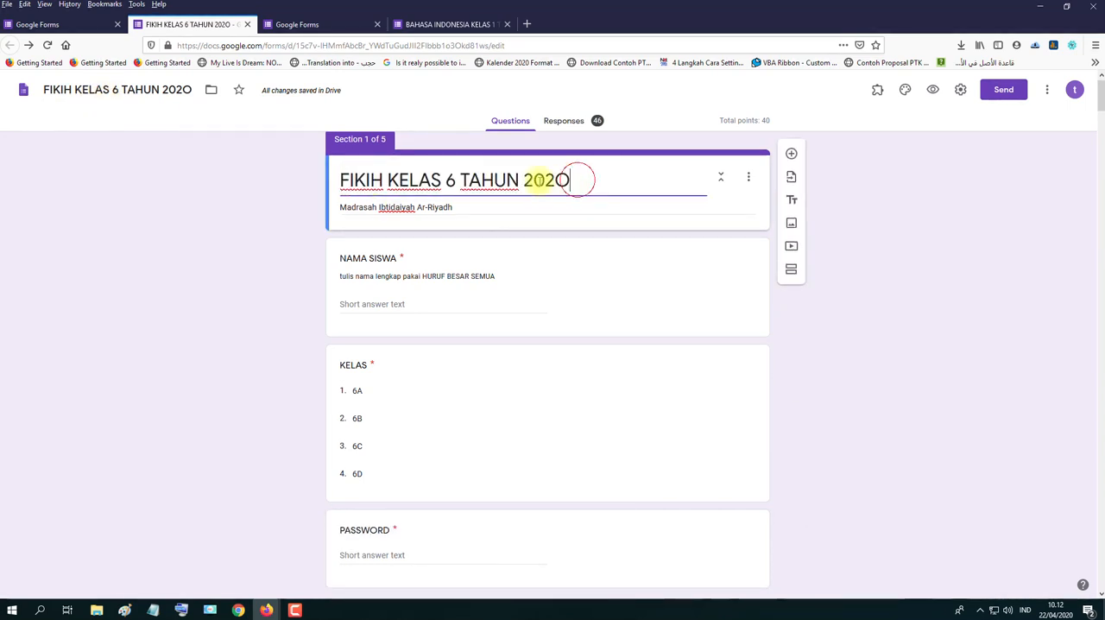
{"action": "left_click_drag", "start_coordinate": [577, 180], "coordinate": [338, 183]}
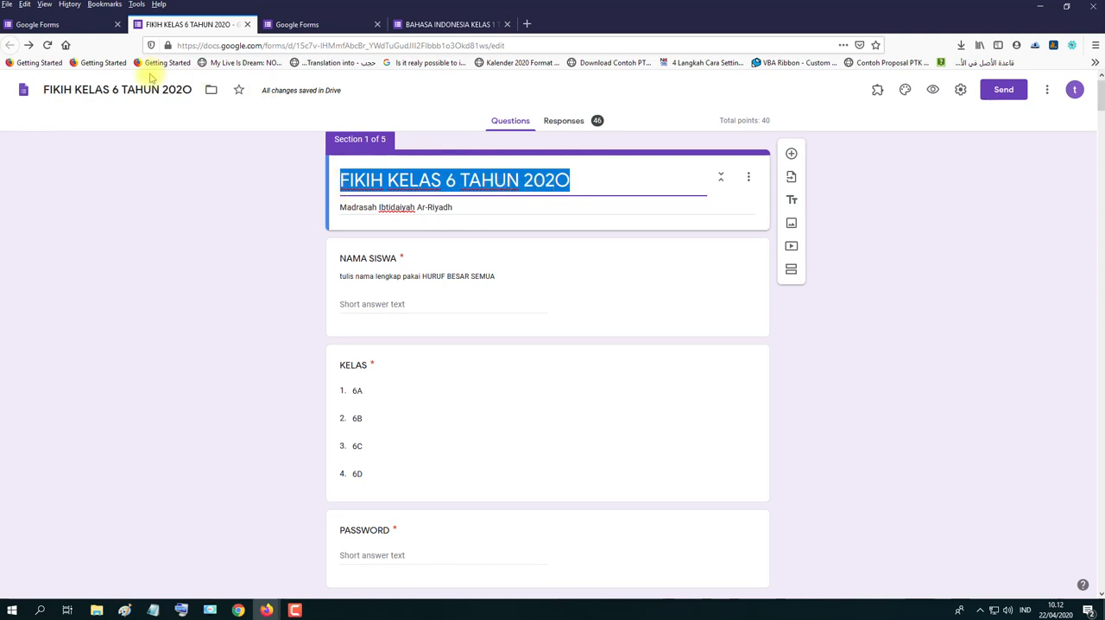
{"action": "triple_click", "coordinate": [429, 207]}
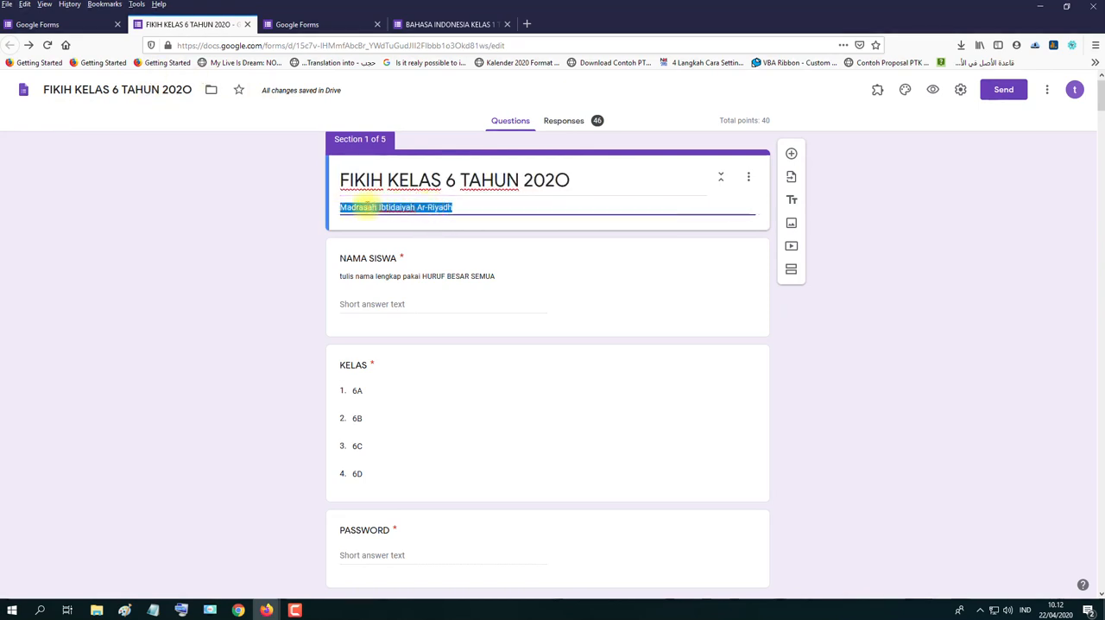
{"action": "left_click", "coordinate": [455, 207]}
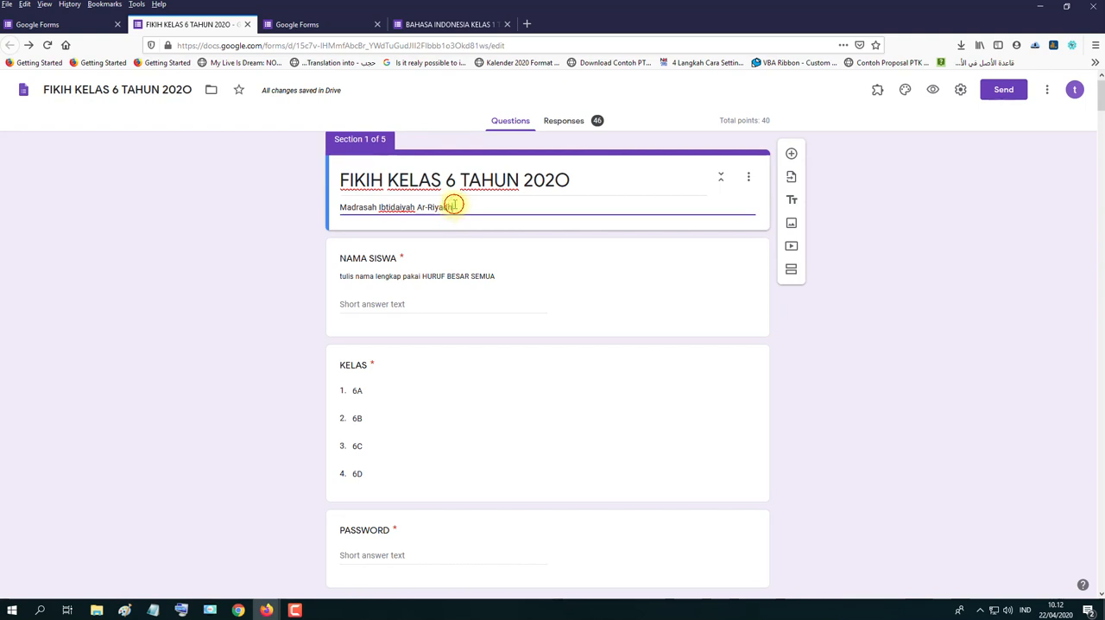
{"action": "left_click_drag", "start_coordinate": [455, 206], "coordinate": [341, 209]}
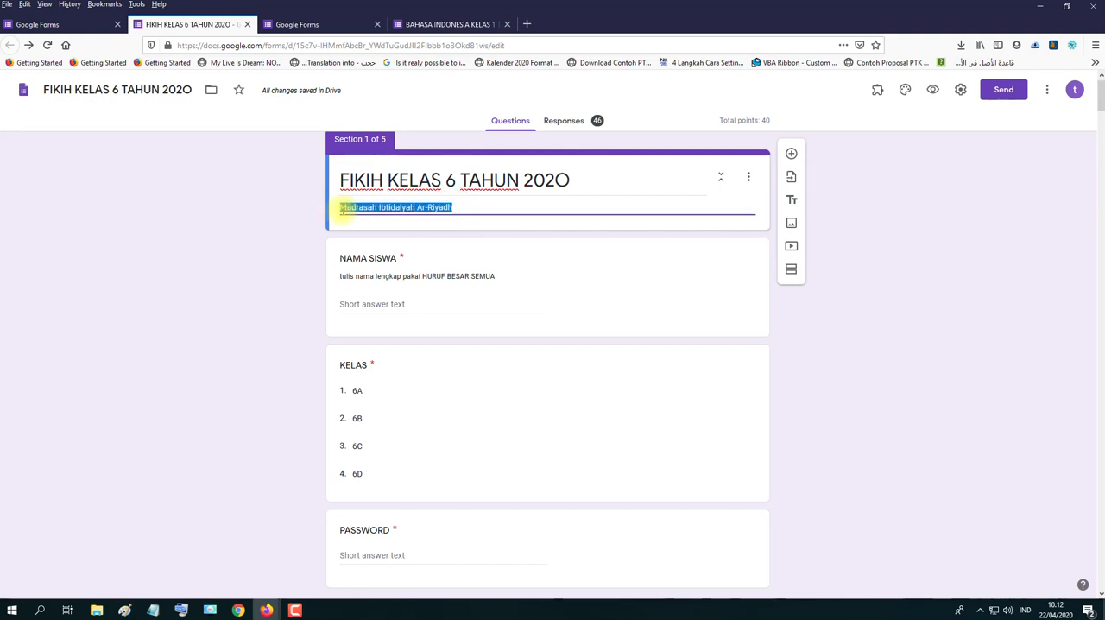
{"action": "left_click", "coordinate": [492, 208]}
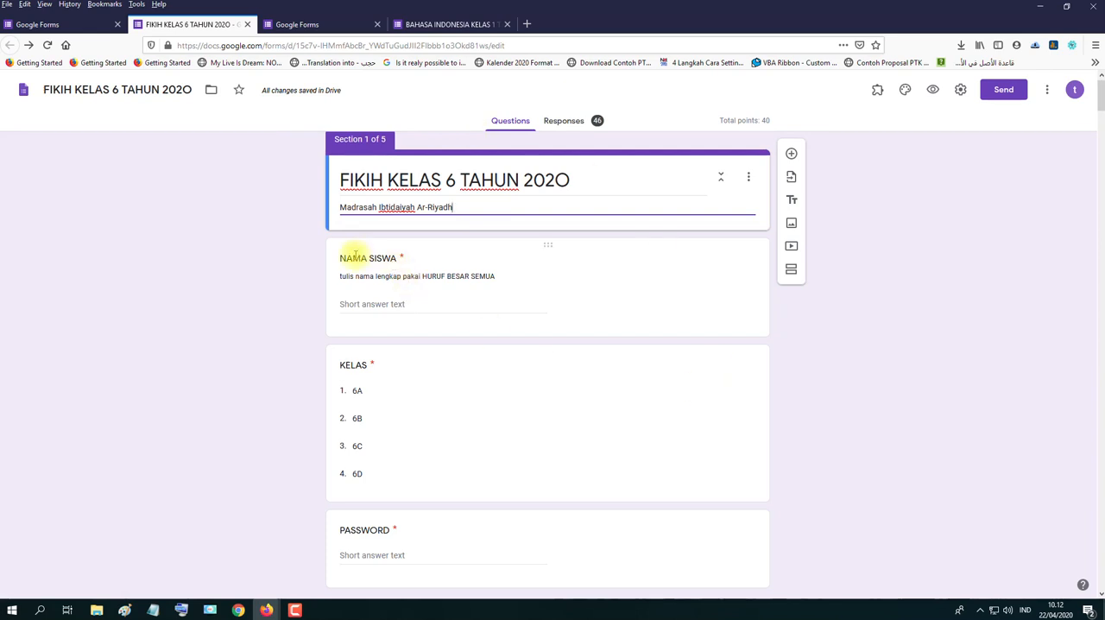
- Copy the description text of the NAMA SISWA question and turn off that question's description
{"action": "left_click", "coordinate": [353, 256]}
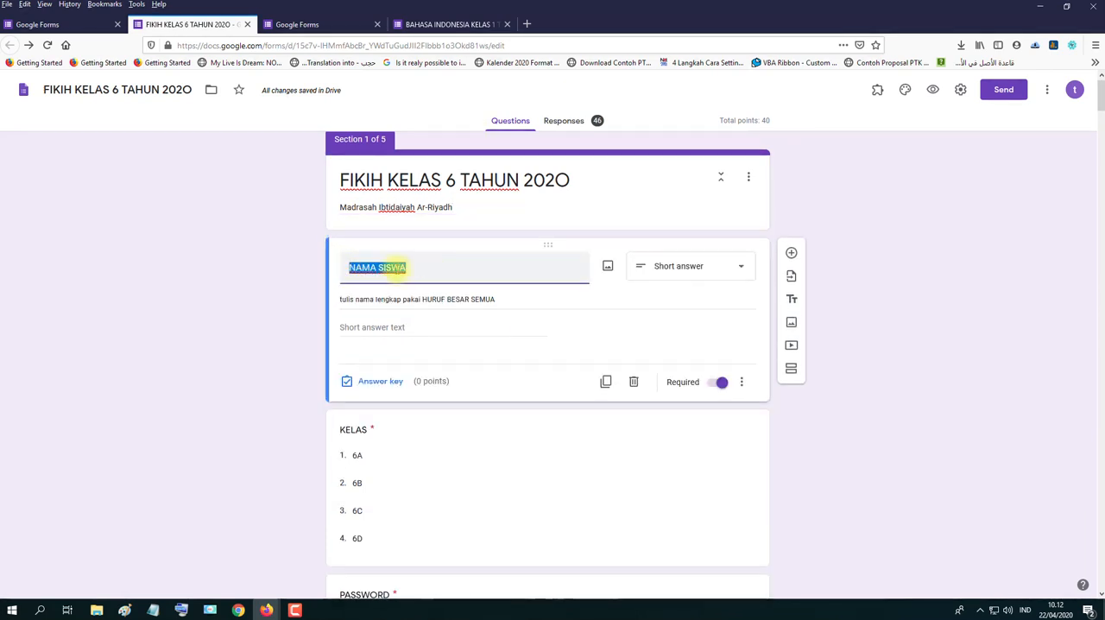
{"action": "triple_click", "coordinate": [343, 301]}
{"action": "key", "text": "ctrl+c"}
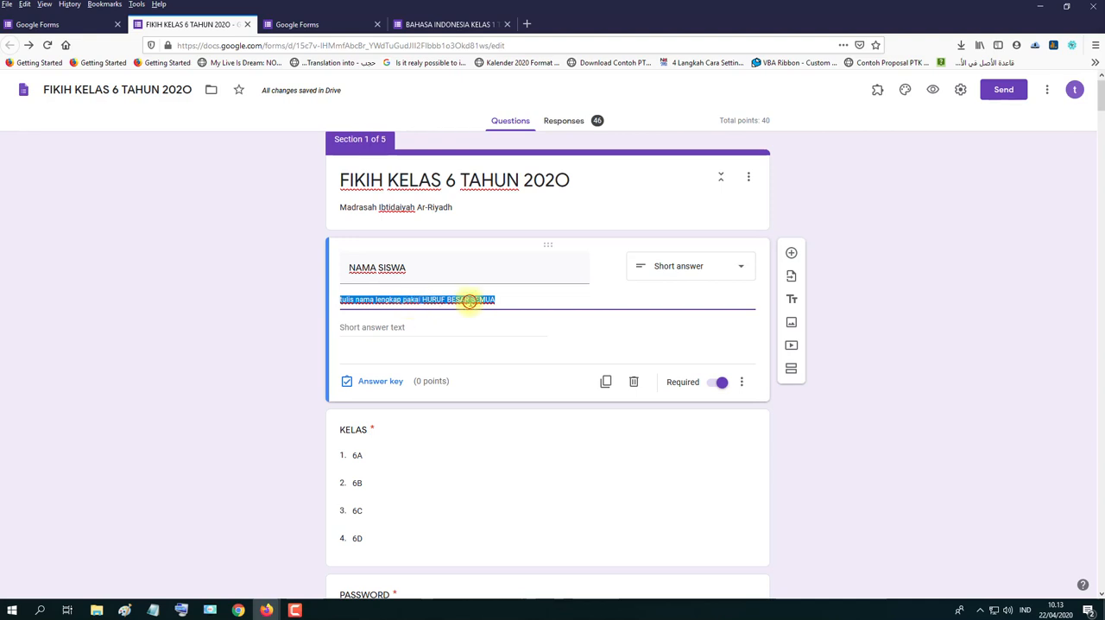
{"action": "left_click", "coordinate": [503, 300]}
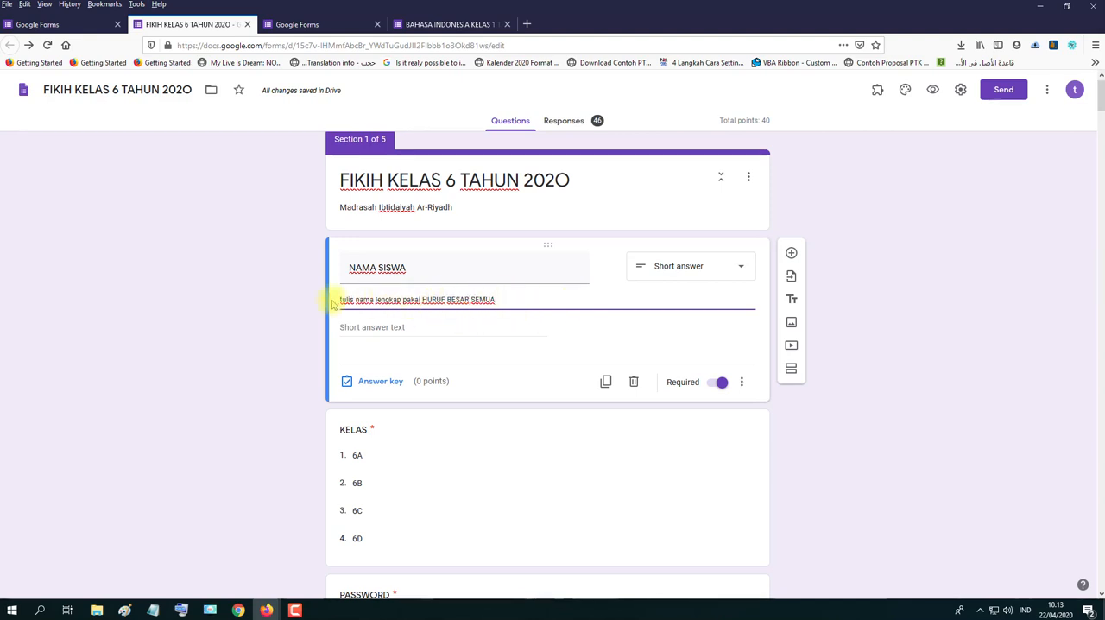
{"action": "left_click", "coordinate": [741, 381]}
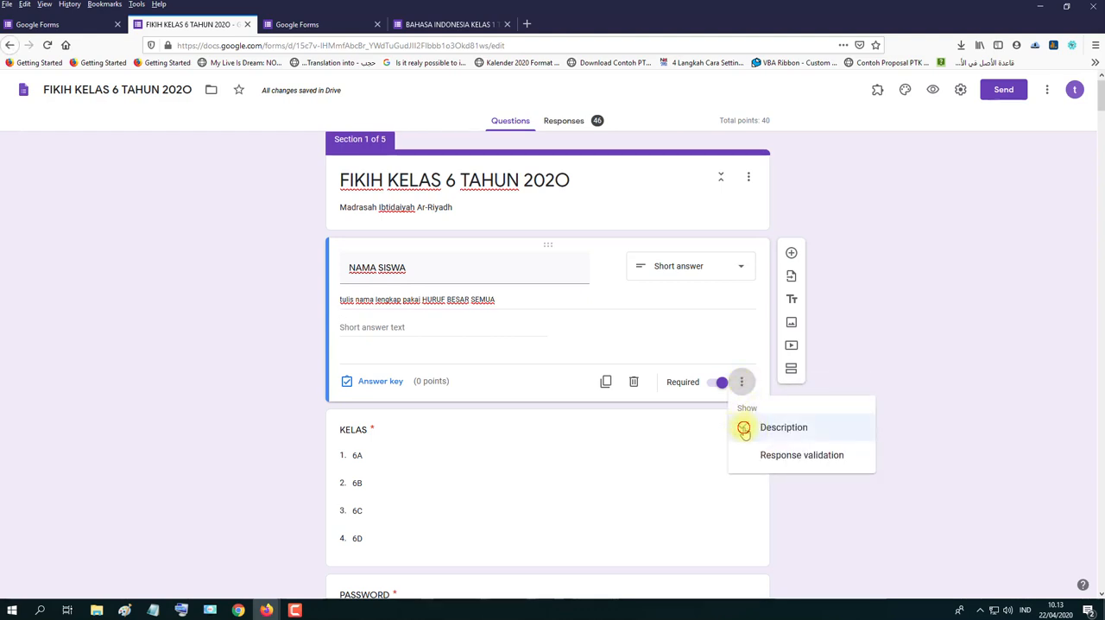
{"action": "left_click", "coordinate": [743, 428]}
- Turn the NAMA SISWA question's description back on and enter "tulis nama lengkap pakai HURUF BESAR SEMUA"
{"action": "left_click", "coordinate": [741, 356]}
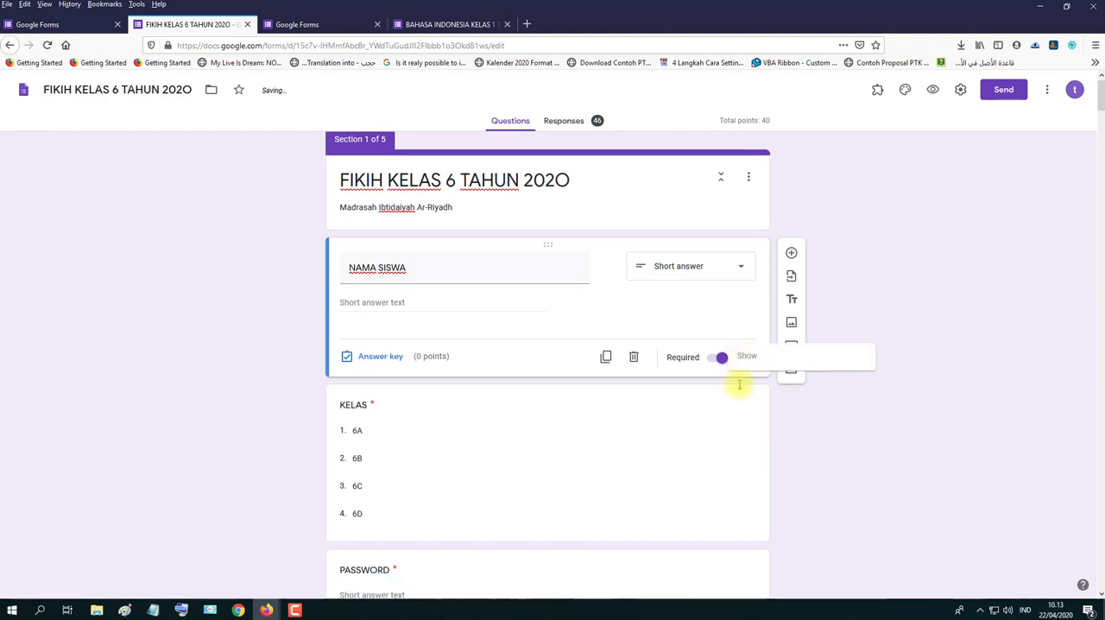
{"action": "left_click", "coordinate": [749, 403]}
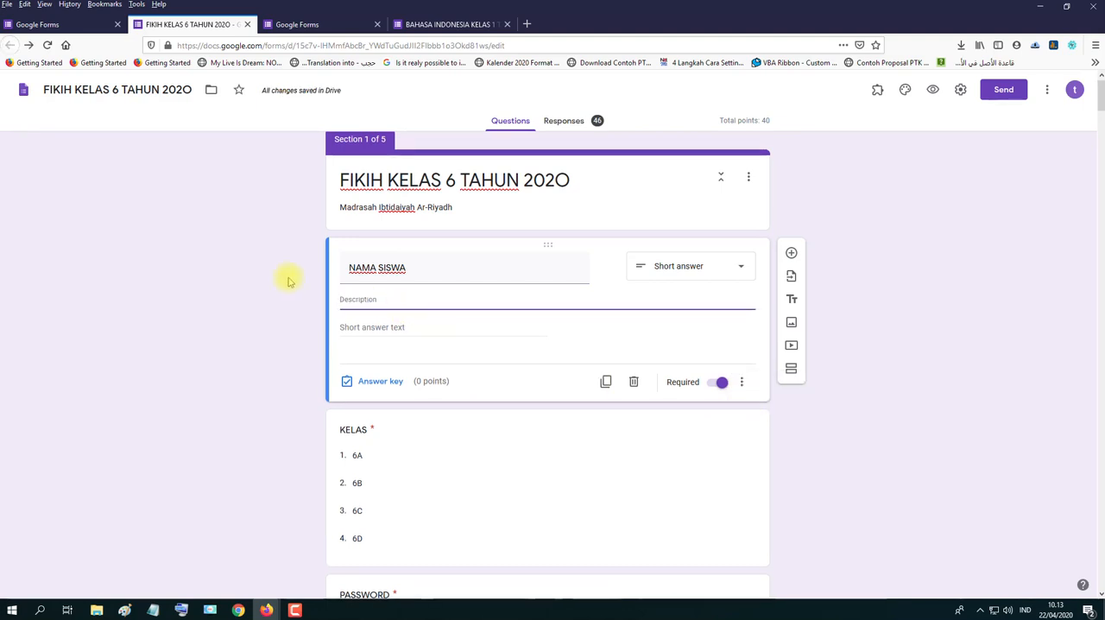
{"action": "key", "text": "ctrl+v"}
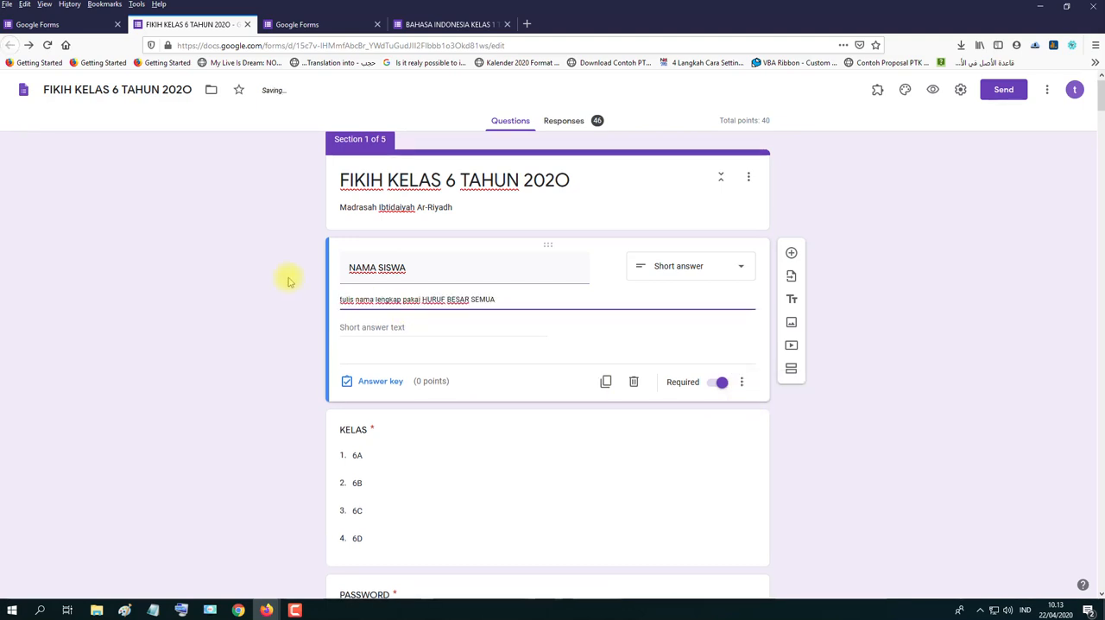
{"action": "left_click", "coordinate": [893, 393]}
{"action": "left_click", "coordinate": [739, 382]}
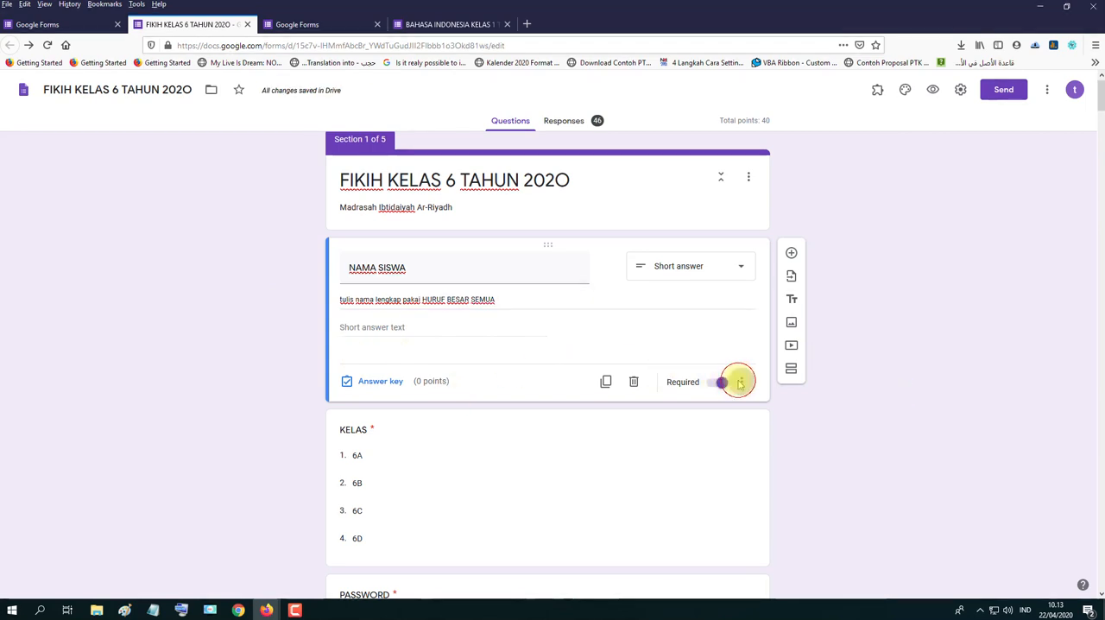
{"action": "left_click", "coordinate": [895, 323]}
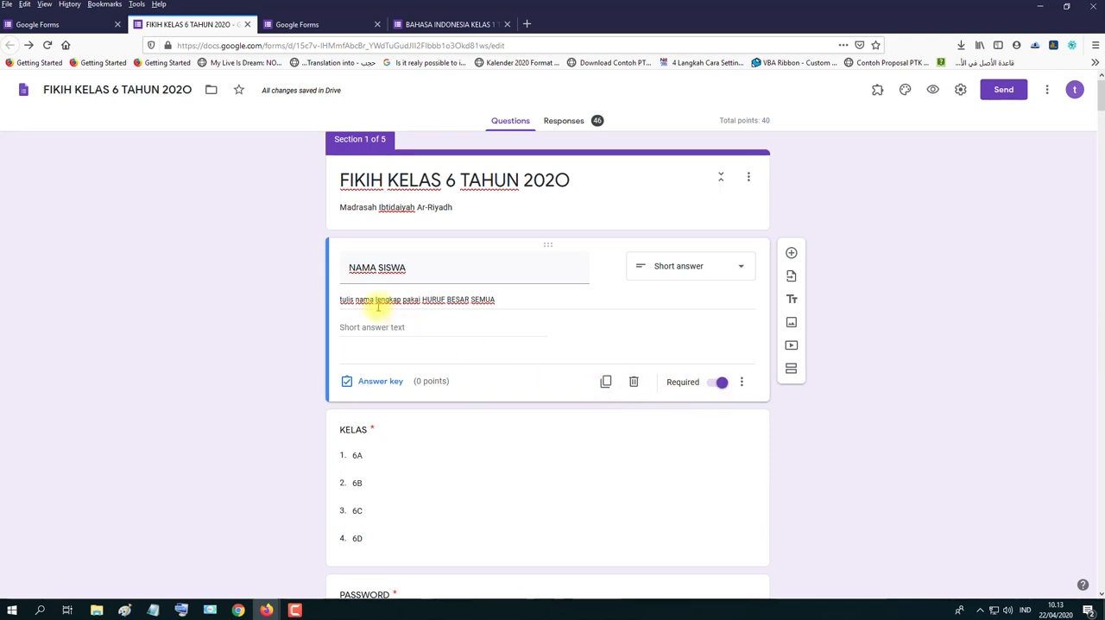
- Switch the NAMA SISWA question's Required setting off and back on
{"action": "left_click", "coordinate": [713, 389]}
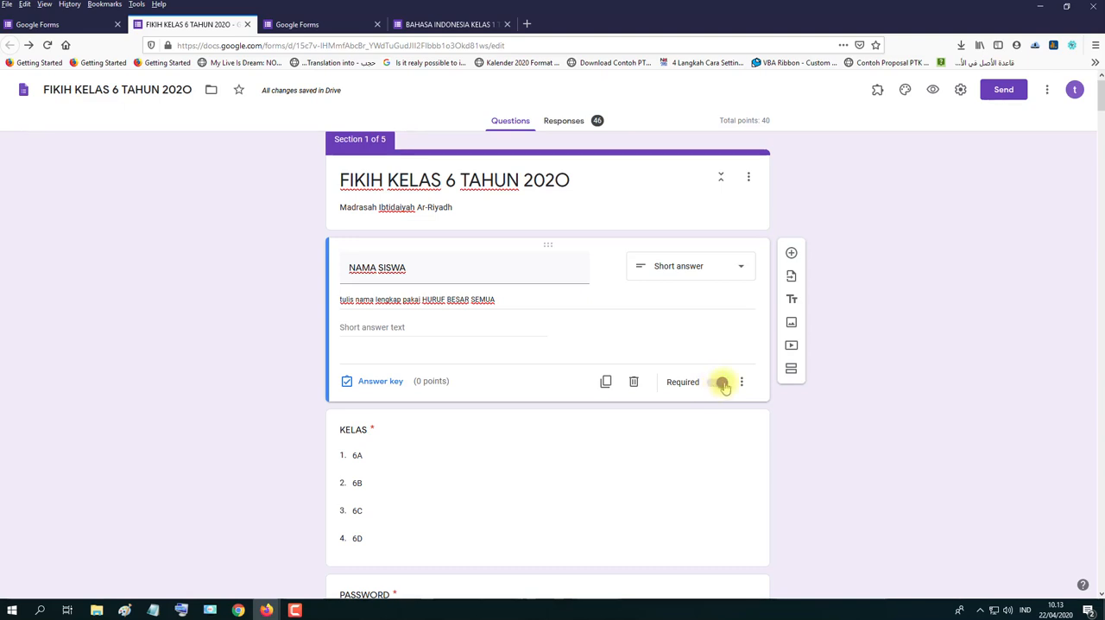
{"action": "left_click", "coordinate": [718, 387]}
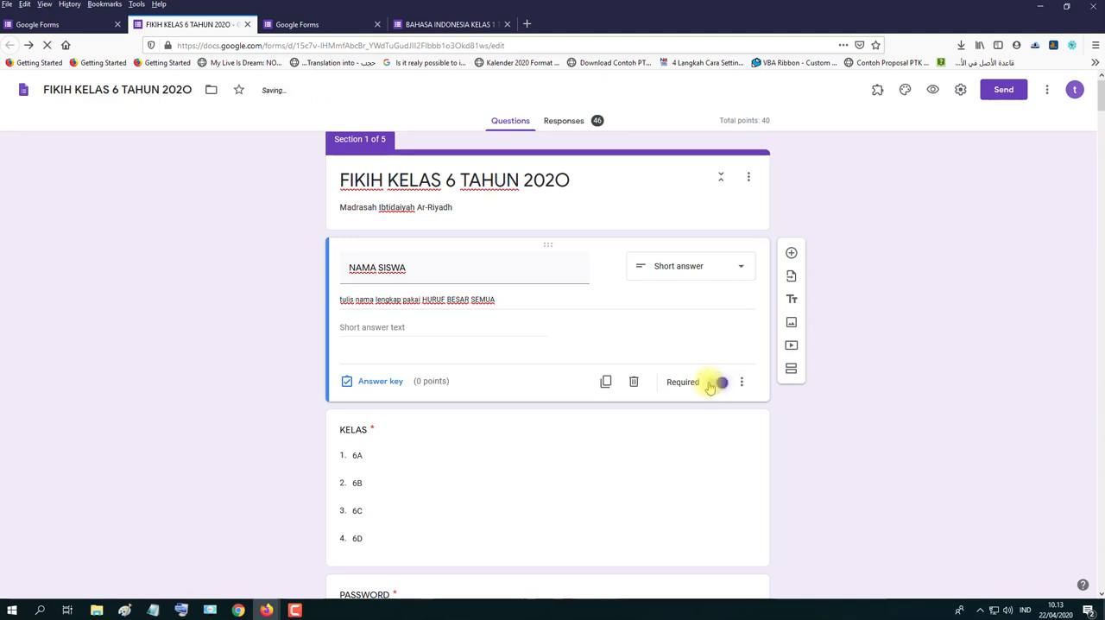
{"action": "left_click", "coordinate": [710, 386]}
{"action": "left_click", "coordinate": [721, 385]}
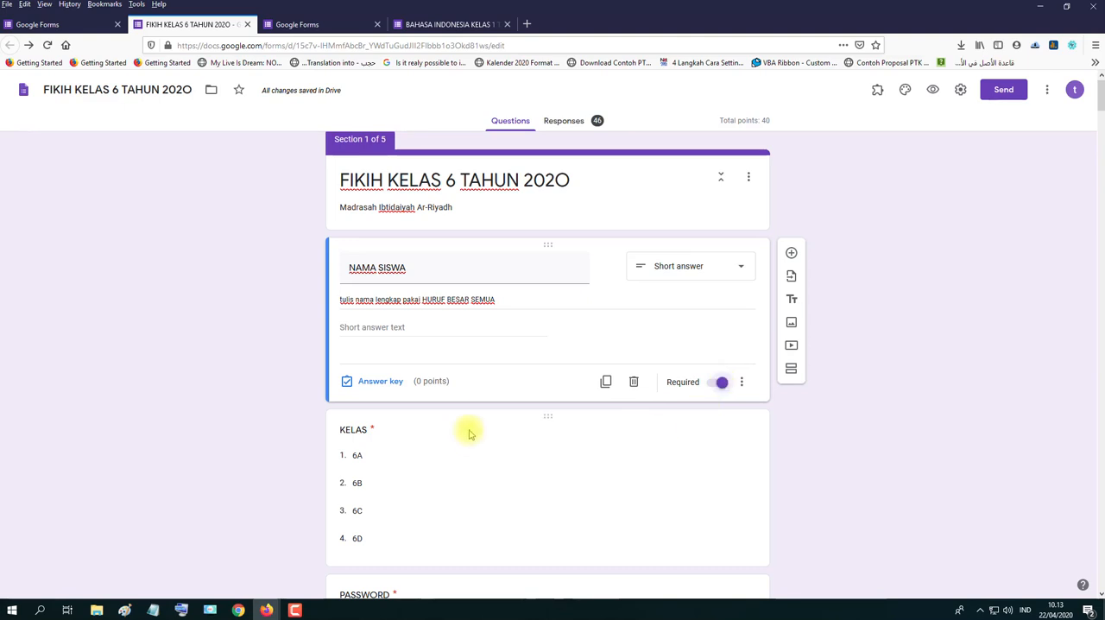
- Examine the KELAS question and its class options 6A to 6D
{"action": "scroll", "coordinate": [454, 438], "scroll_direction": "down", "scroll_amount": 3}
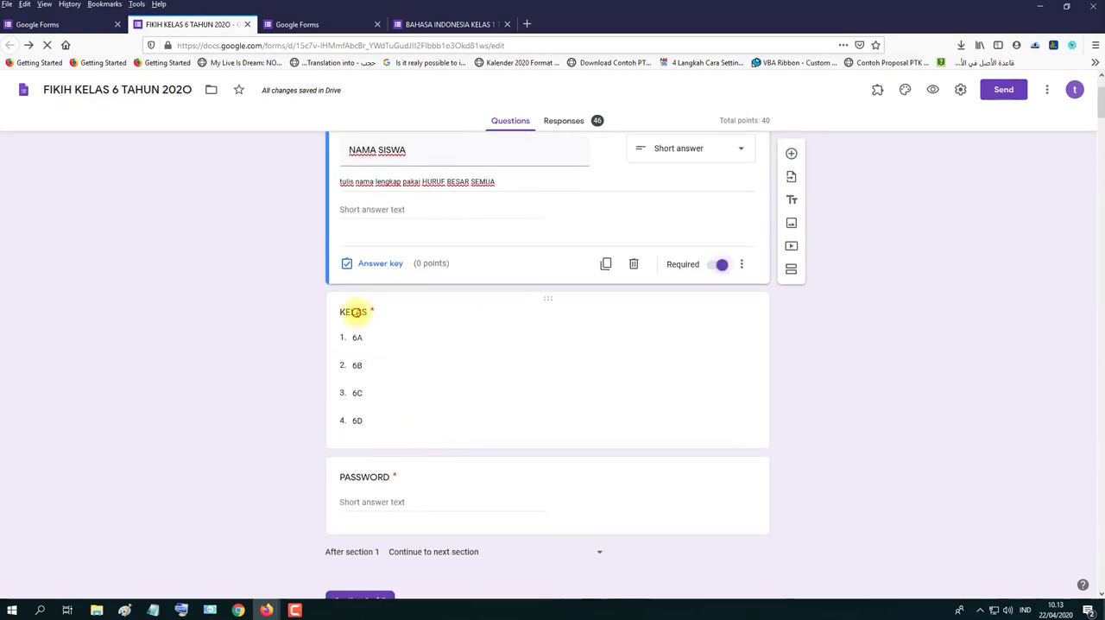
{"action": "left_click", "coordinate": [353, 311]}
{"action": "left_click", "coordinate": [383, 257]}
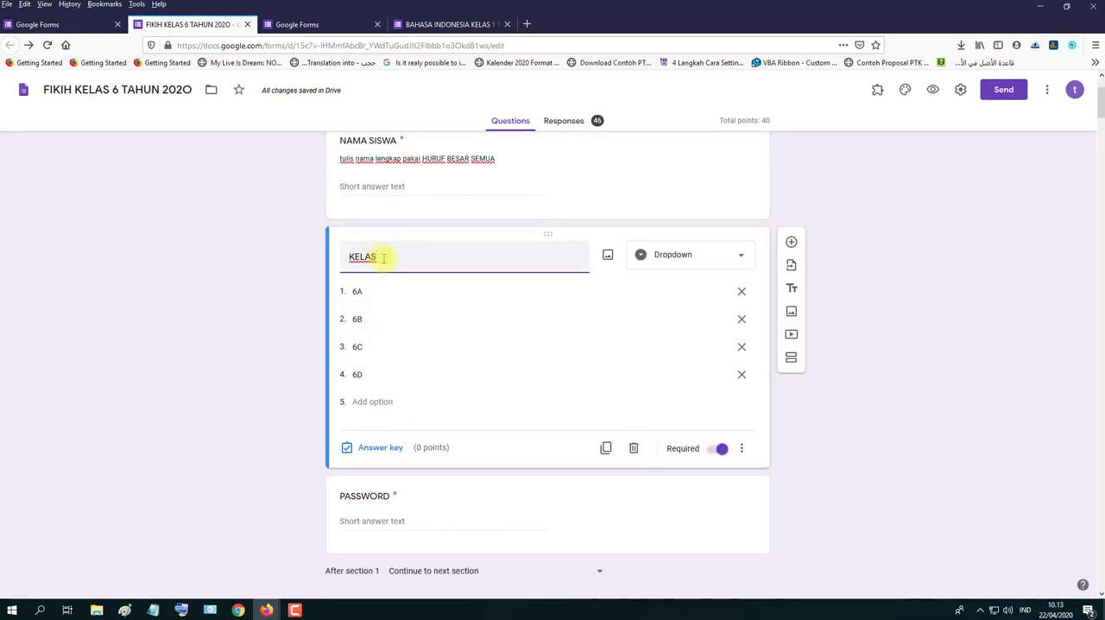
{"action": "left_click", "coordinate": [357, 291]}
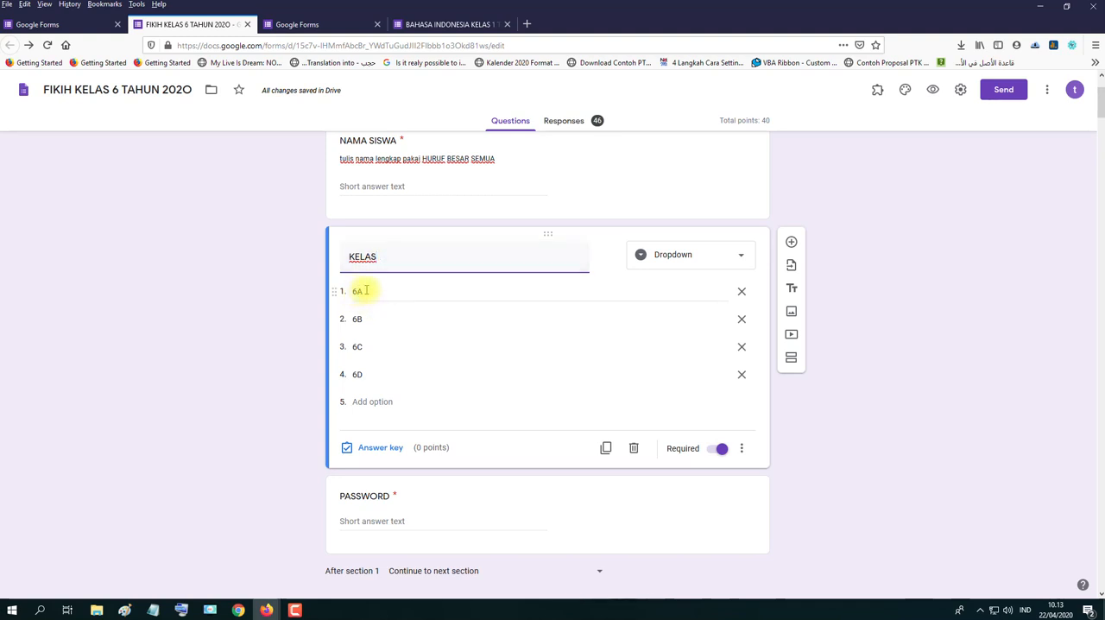
{"action": "left_click", "coordinate": [358, 318]}
{"action": "left_click", "coordinate": [357, 346]}
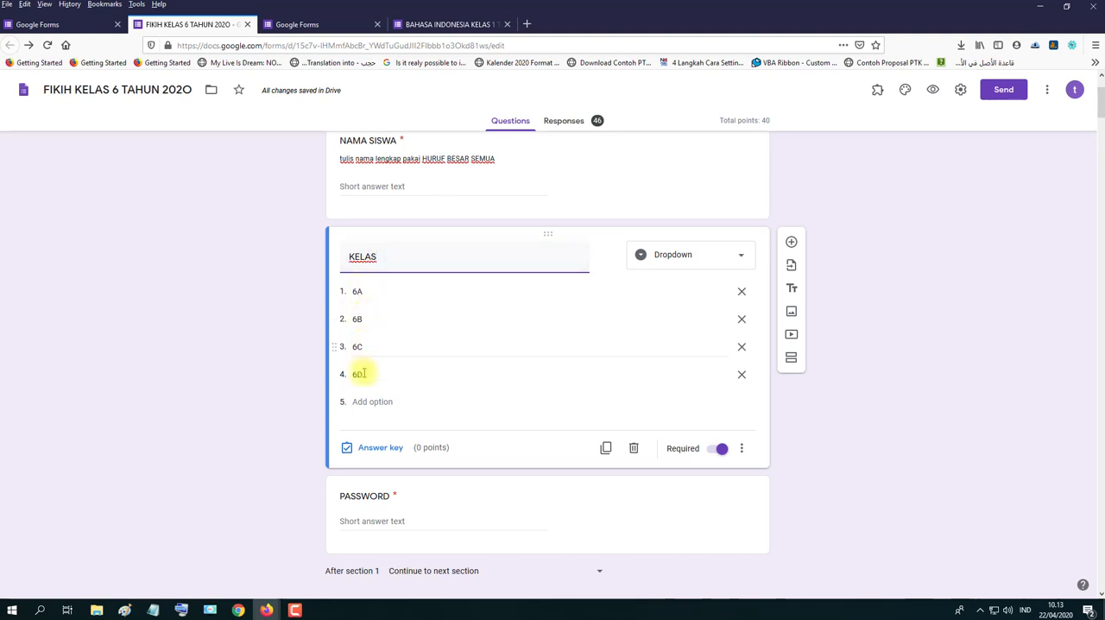
{"action": "left_click", "coordinate": [359, 374]}
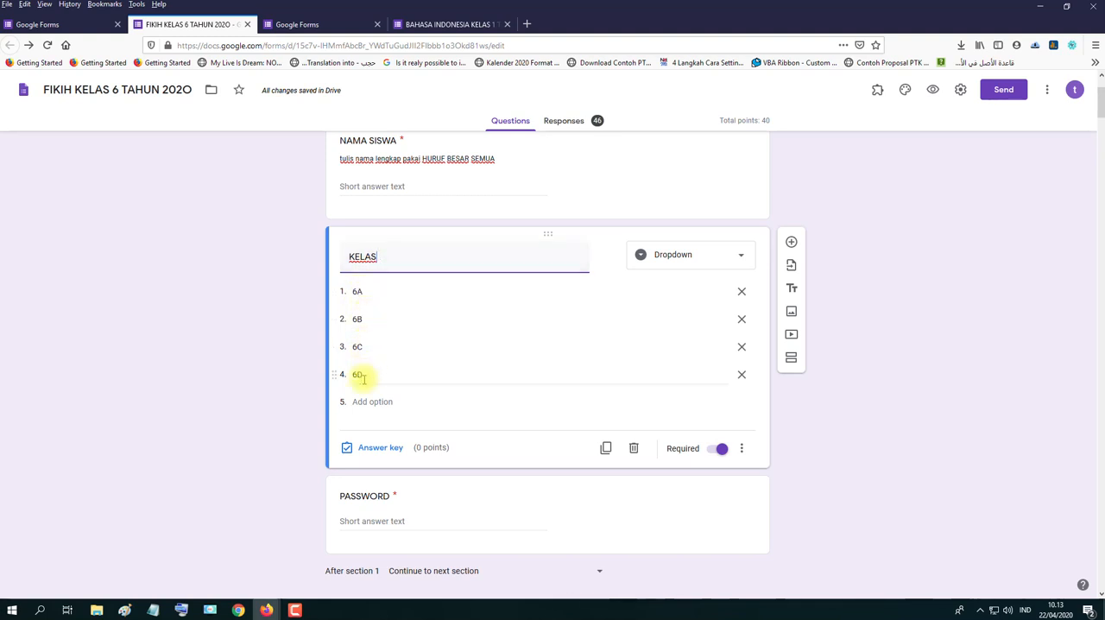
- Switch the KELAS question's type to Multiple choice and back to Dropdown, keeping the question required
{"action": "left_click", "coordinate": [721, 260]}
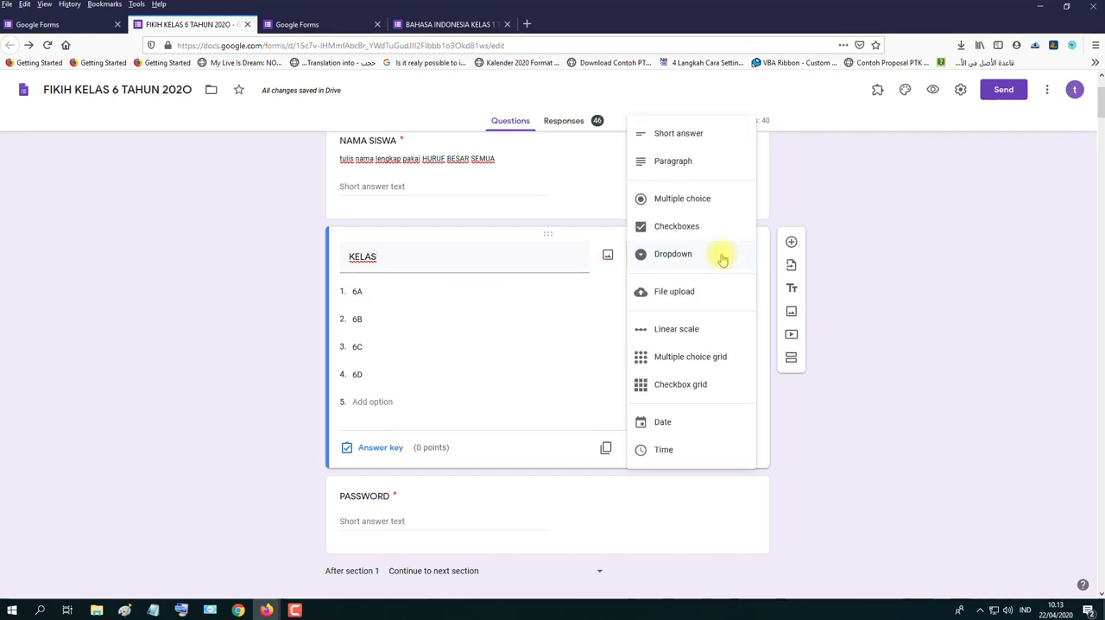
{"action": "left_click", "coordinate": [662, 259]}
{"action": "left_click", "coordinate": [702, 259]}
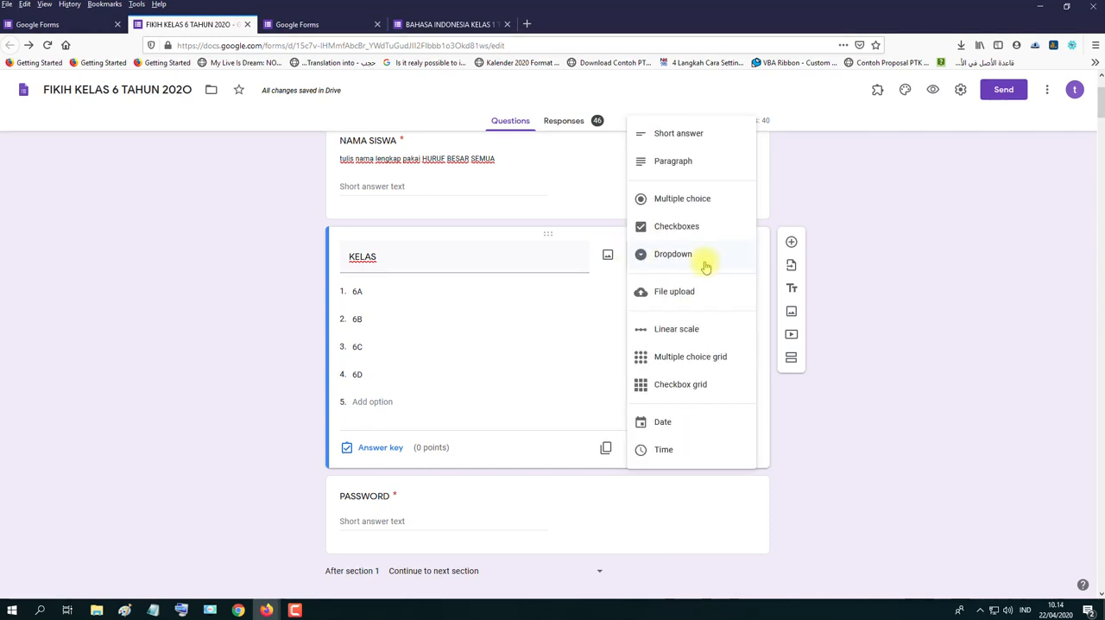
{"action": "left_click", "coordinate": [685, 204]}
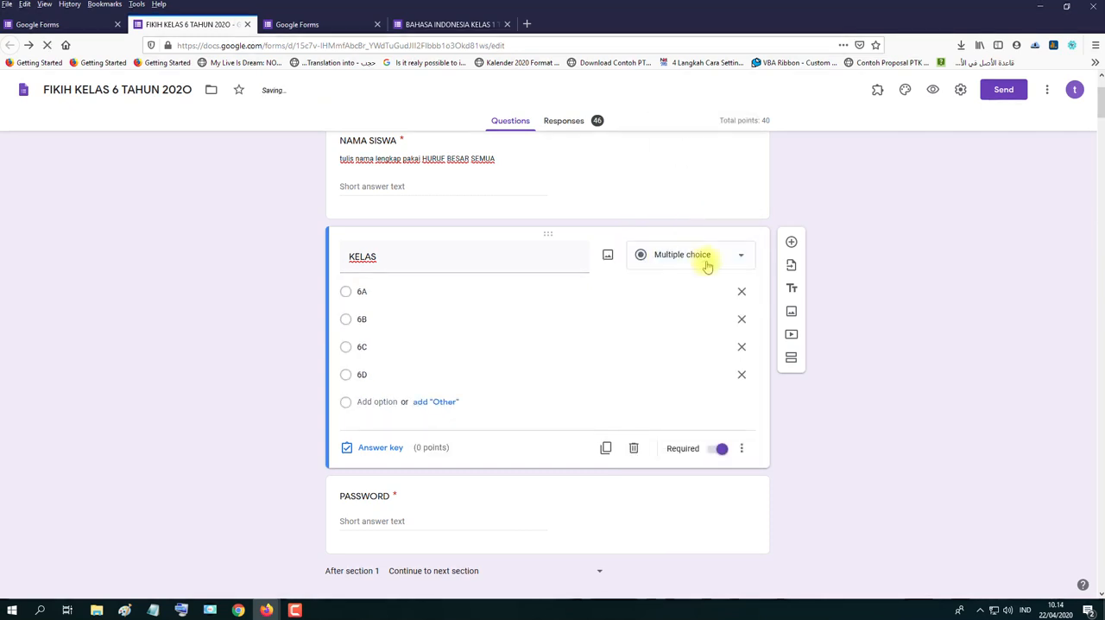
{"action": "left_click", "coordinate": [713, 259]}
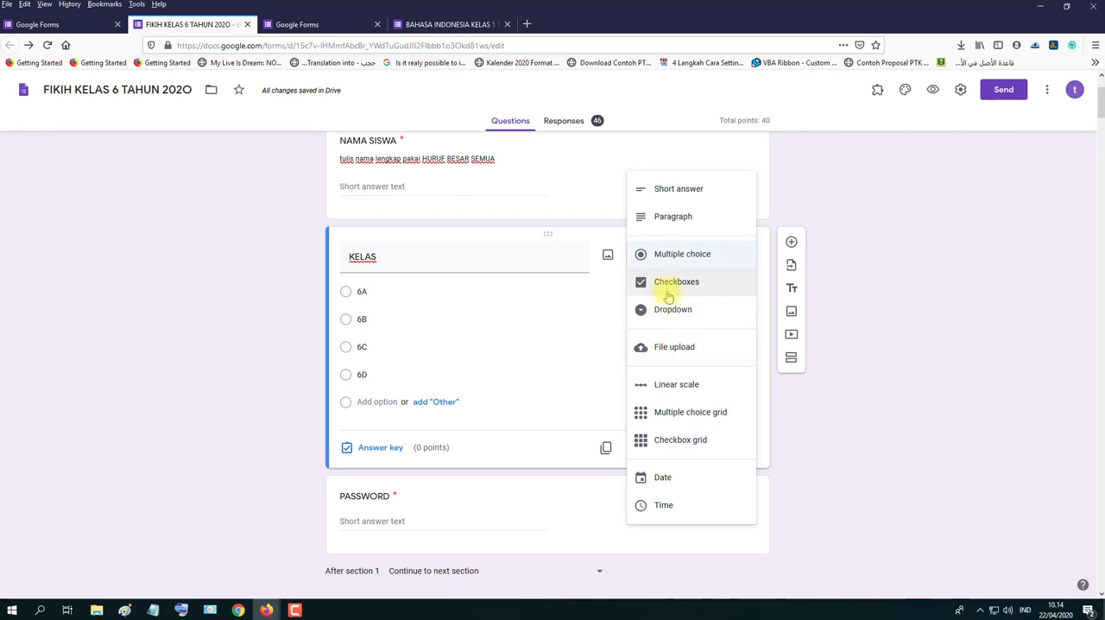
{"action": "left_click", "coordinate": [675, 250]}
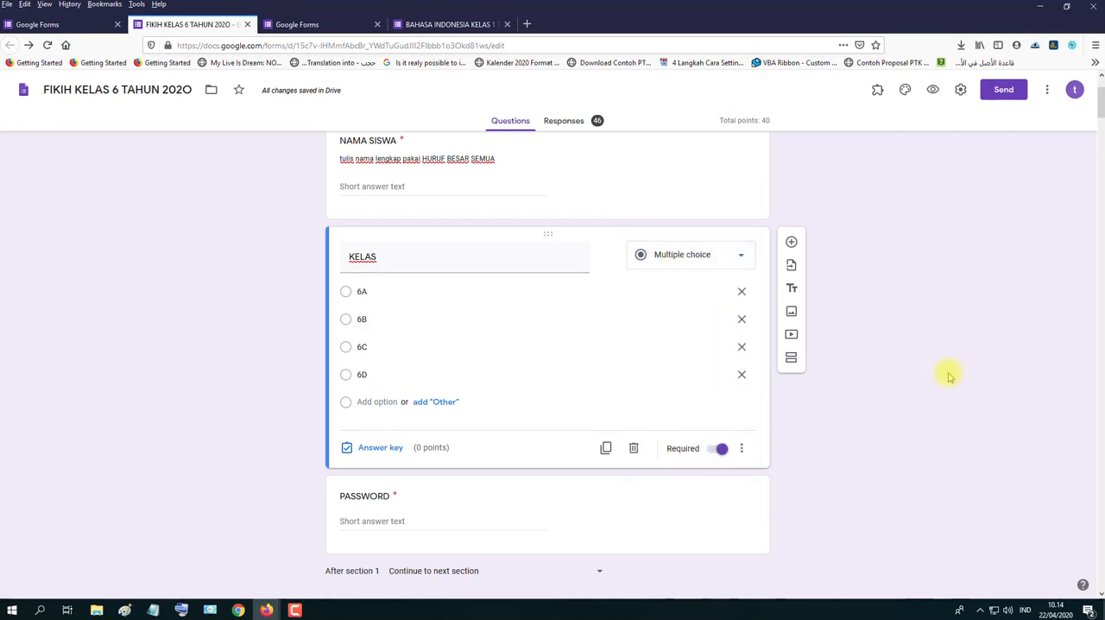
{"action": "left_click", "coordinate": [699, 256]}
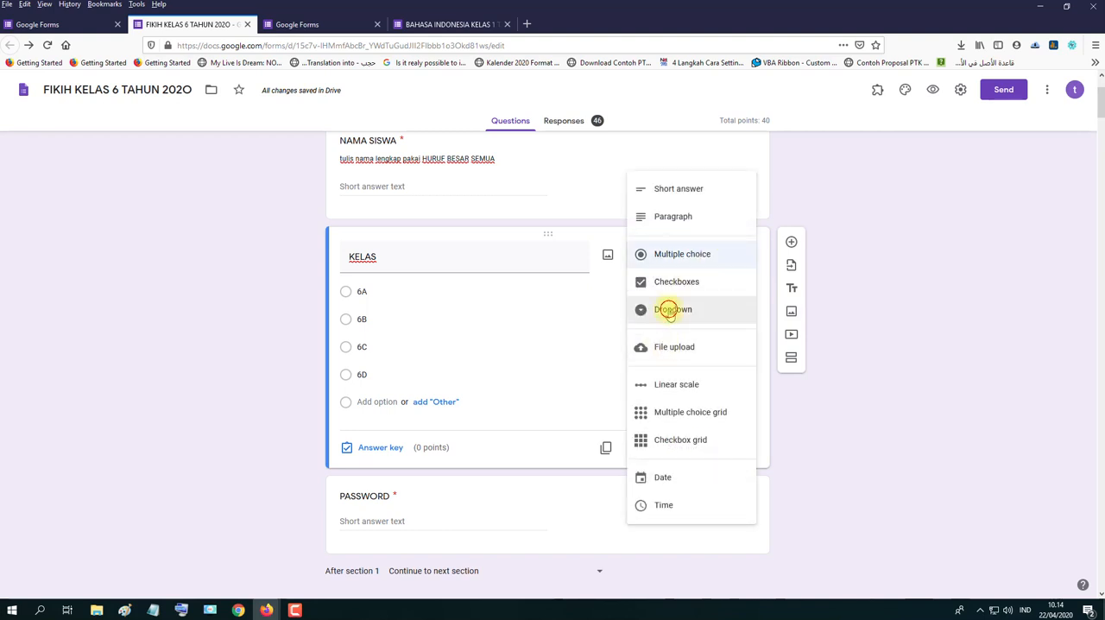
{"action": "left_click", "coordinate": [666, 309]}
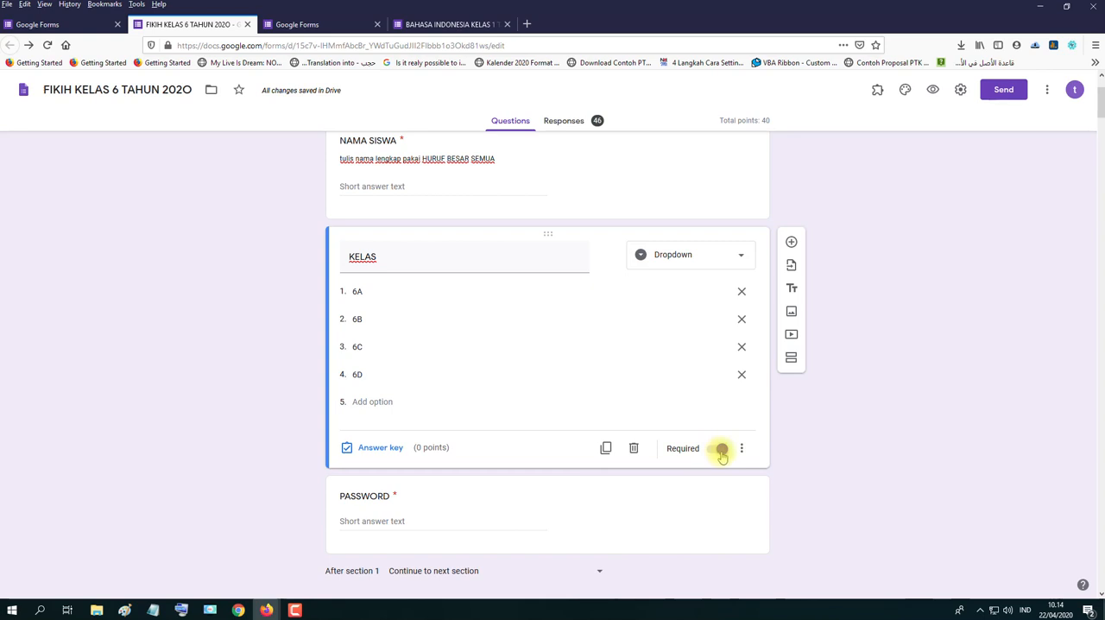
{"action": "left_click", "coordinate": [722, 450]}
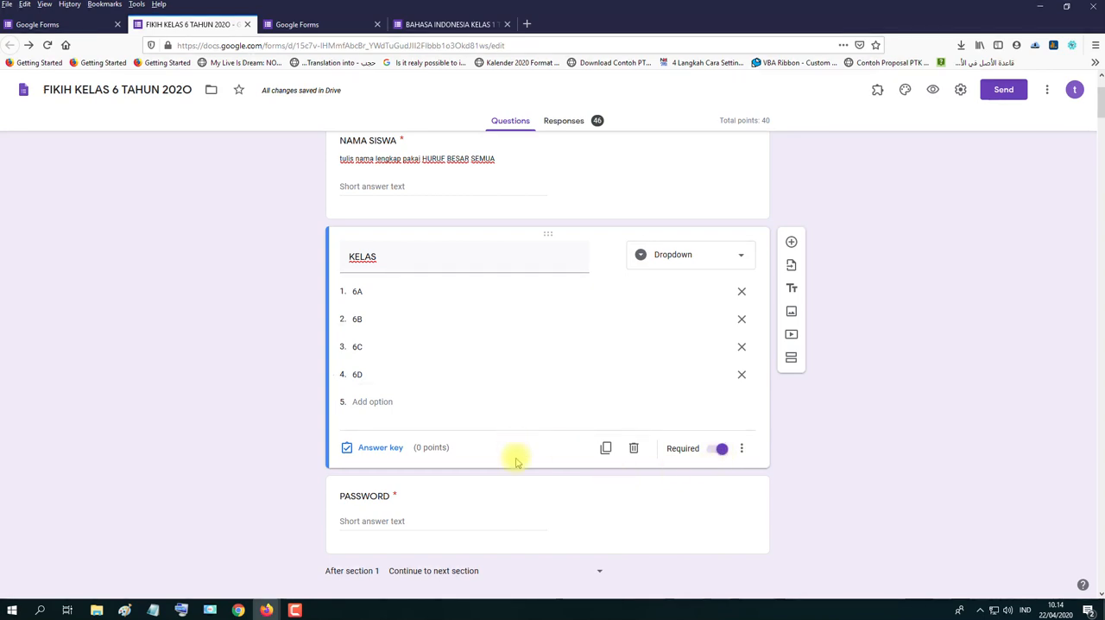
- Switch the PASSWORD question's response validation type to Number
{"action": "scroll", "coordinate": [455, 479], "scroll_direction": "down", "scroll_amount": 2}
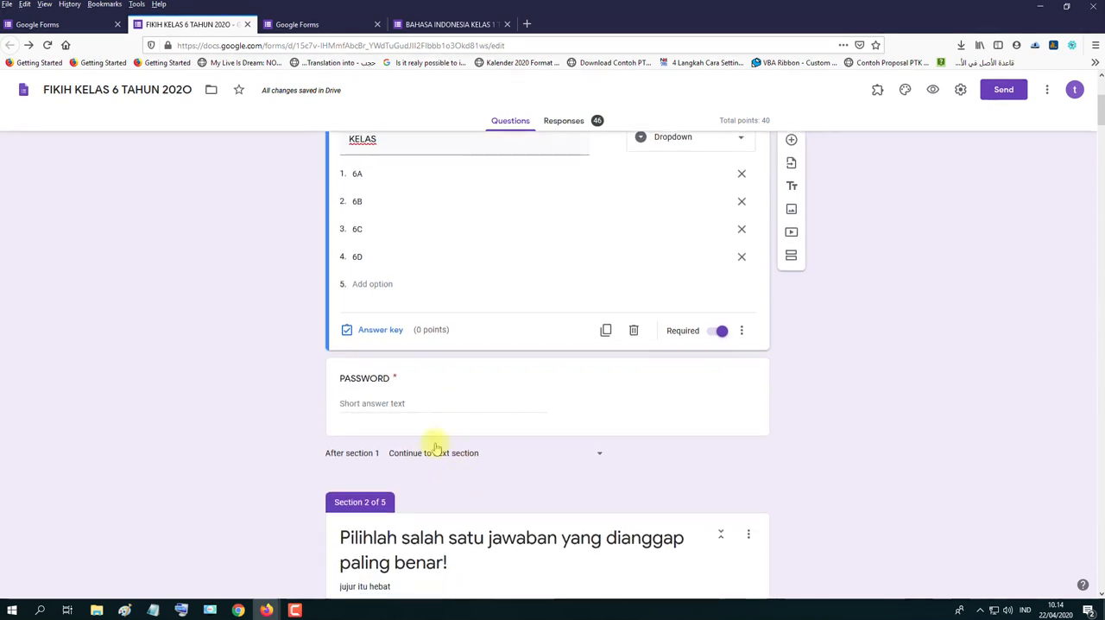
{"action": "left_click", "coordinate": [439, 386]}
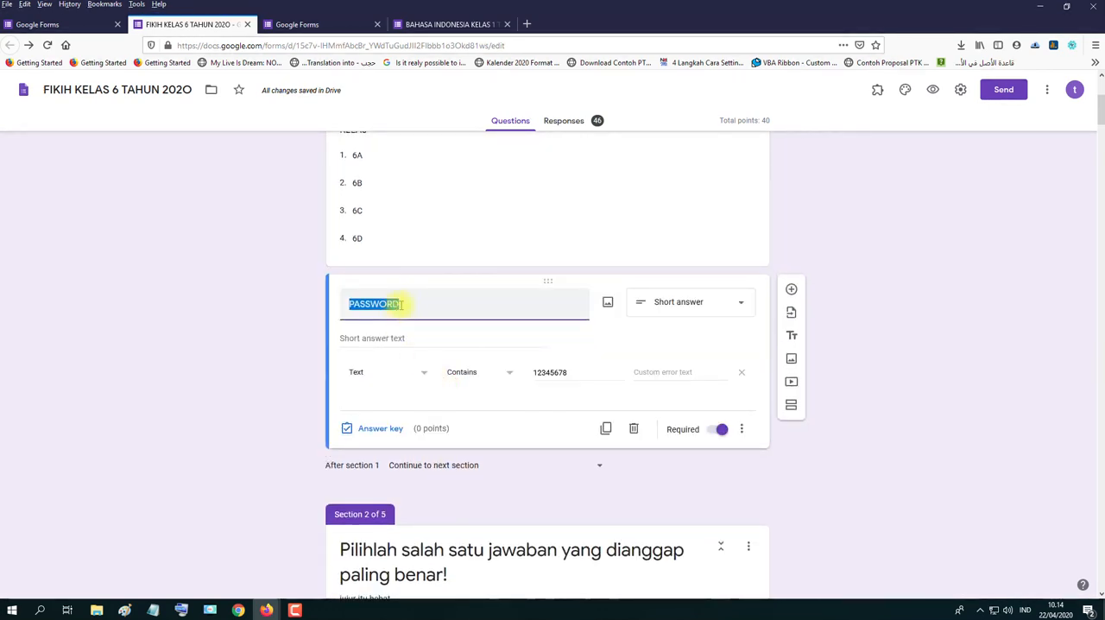
{"action": "left_click_drag", "start_coordinate": [409, 303], "coordinate": [340, 301]}
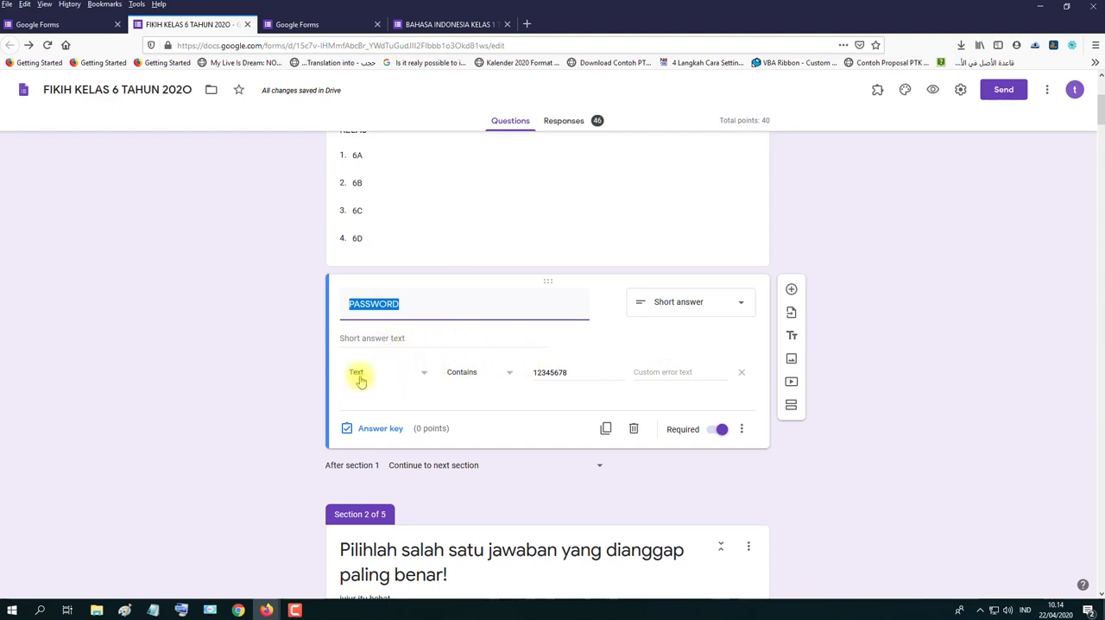
{"action": "left_click", "coordinate": [422, 377]}
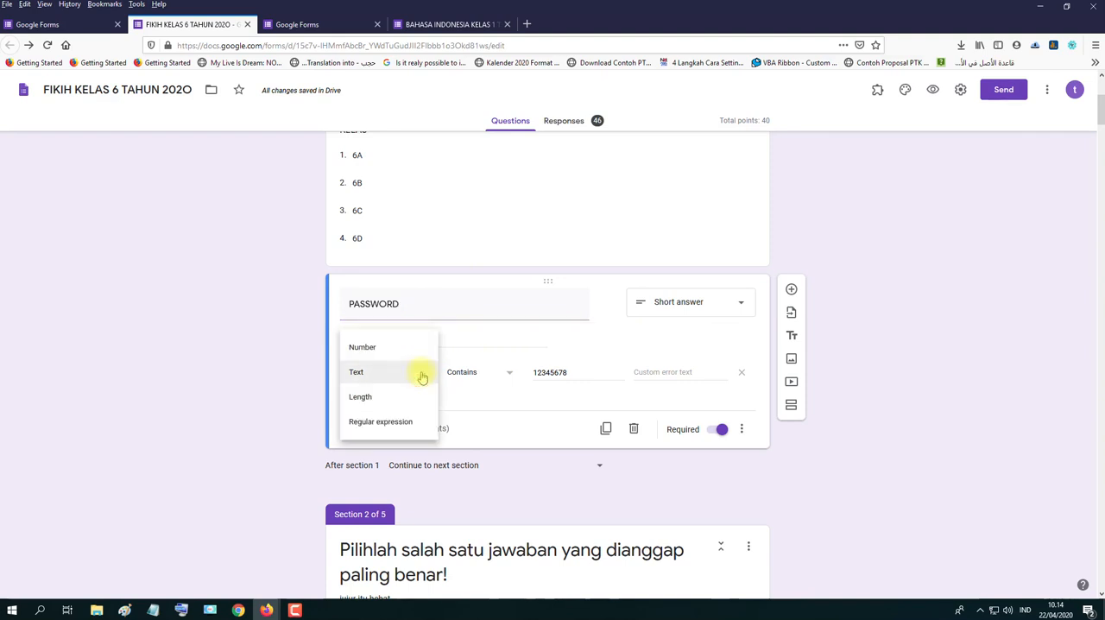
{"action": "left_click", "coordinate": [367, 346]}
- Set the PASSWORD question's validation type to Text and enter the exam password as the text the answer must contain
{"action": "left_click", "coordinate": [418, 372]}
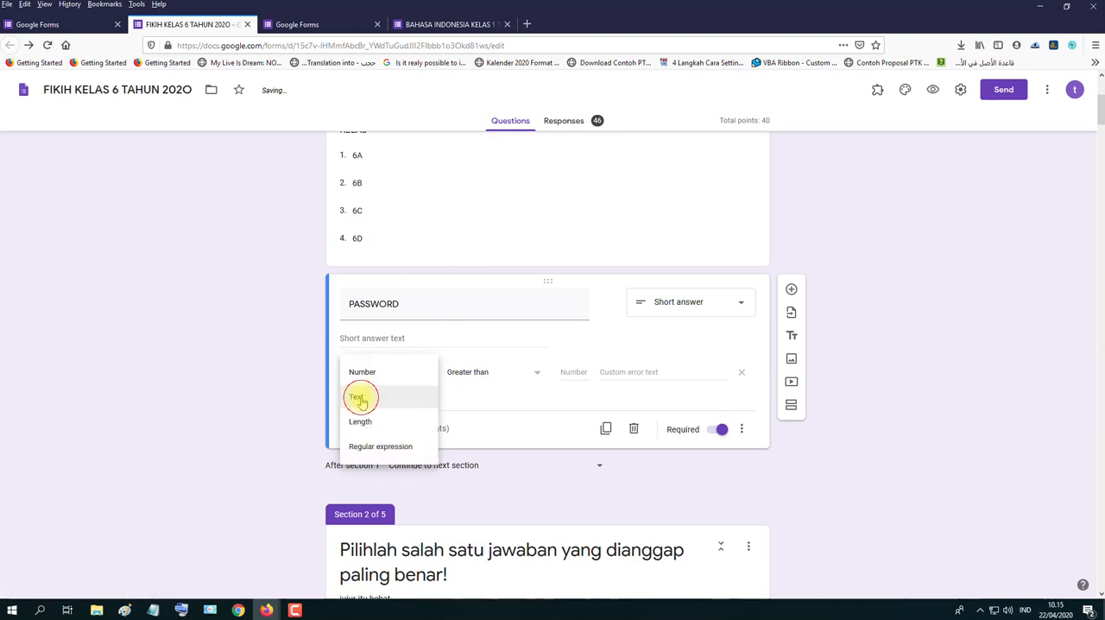
{"action": "left_click", "coordinate": [357, 396]}
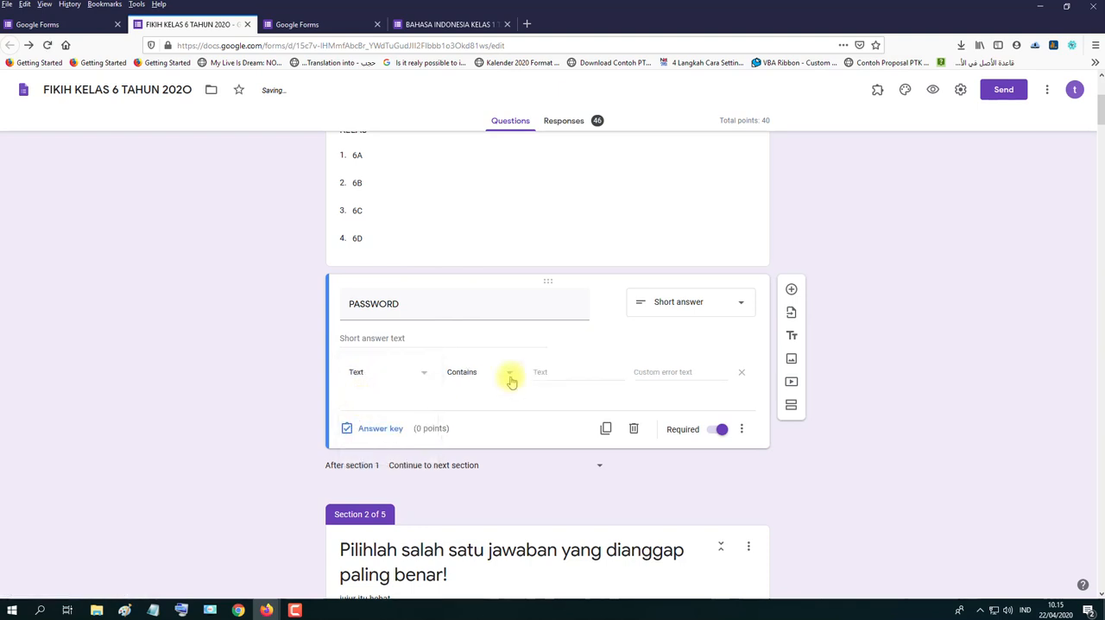
{"action": "left_click", "coordinate": [560, 372]}
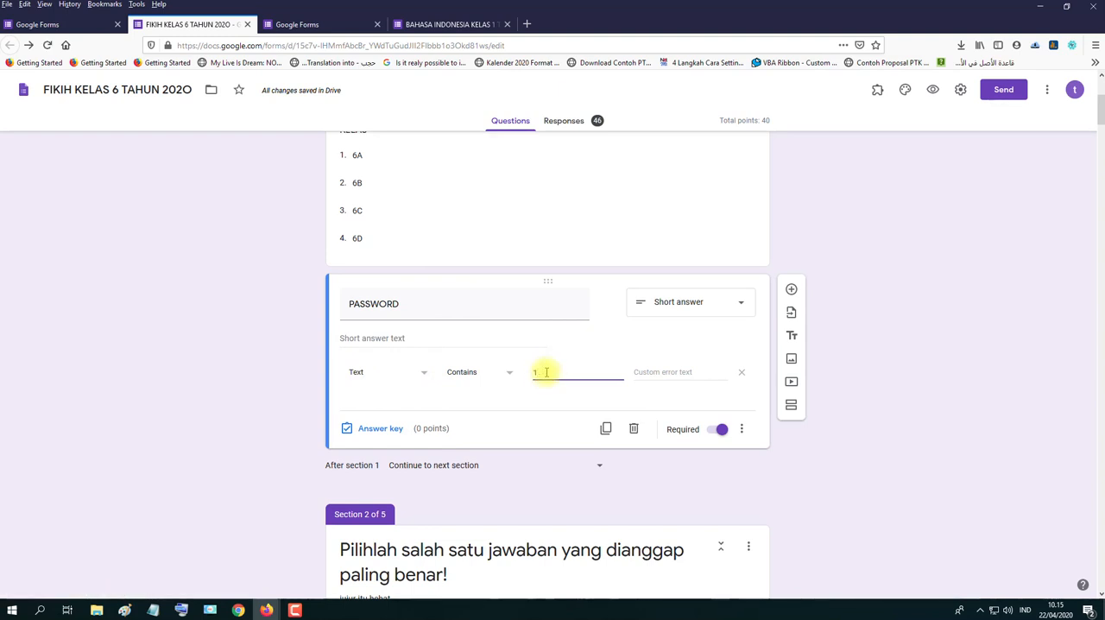
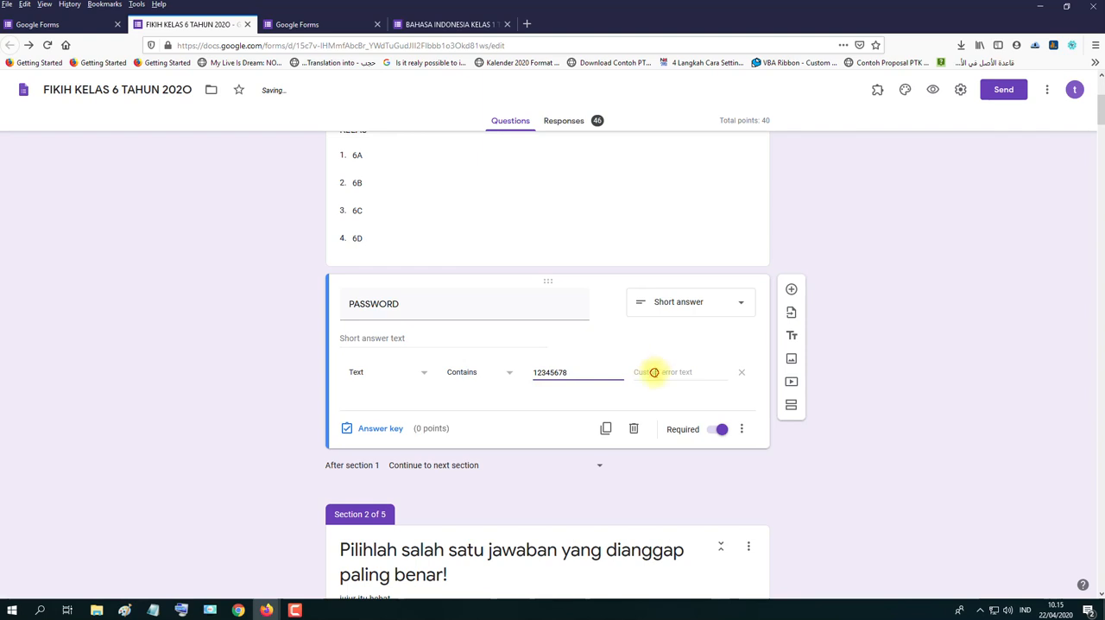
- Enter "password tidak valid" as the custom error text of the PASSWORD question's validation
{"action": "left_click", "coordinate": [654, 371]}
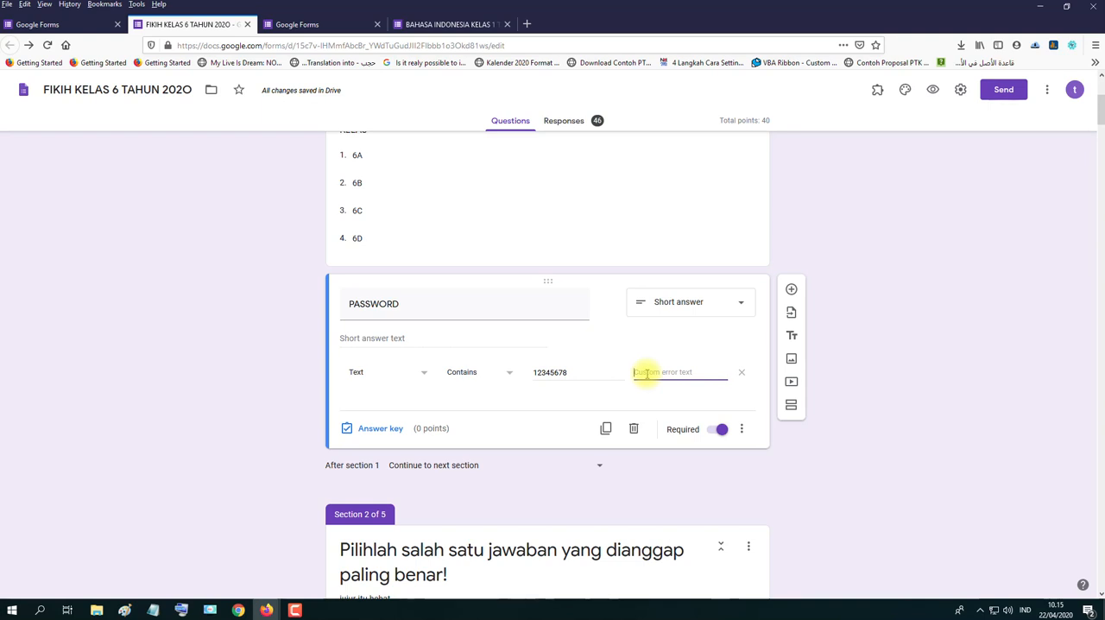
{"action": "type", "text": "password ti"}
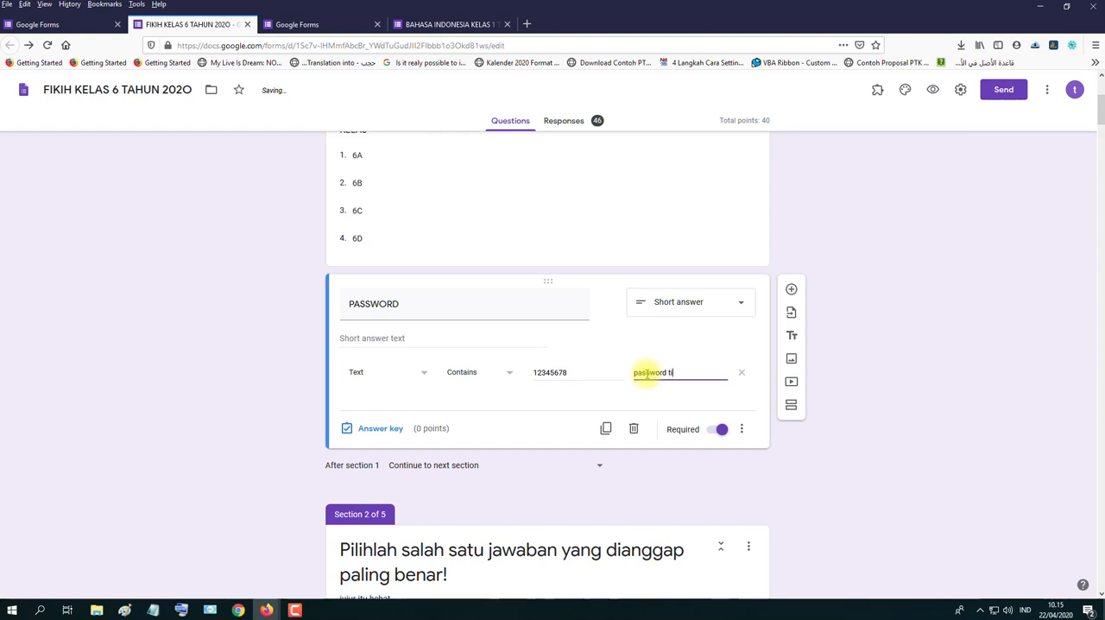
{"action": "type", "text": "dak valid"}
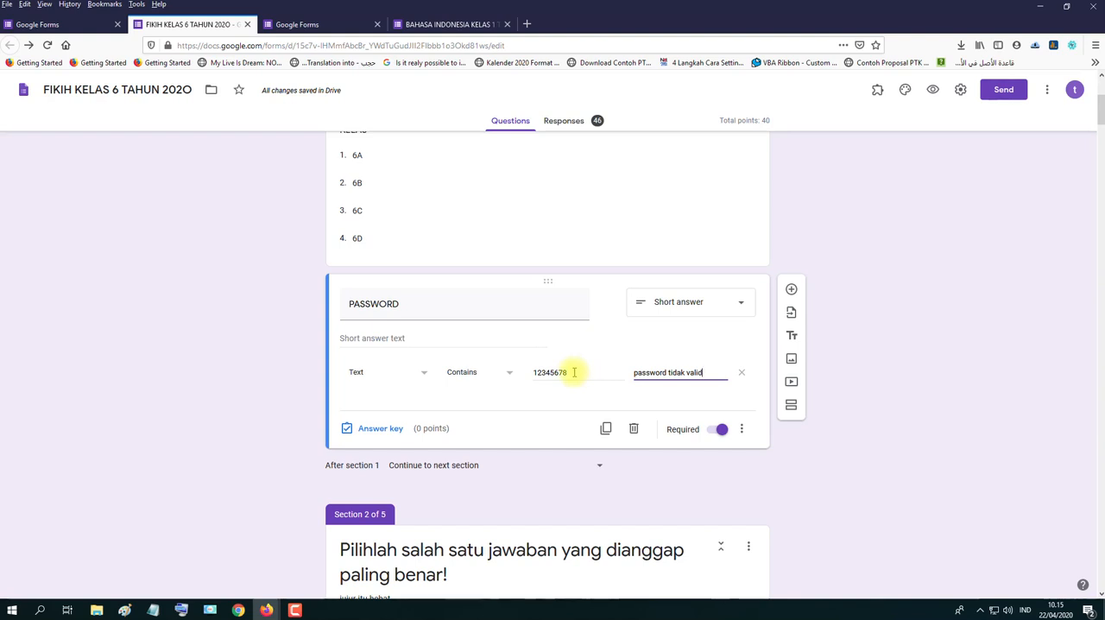
{"action": "double_click", "coordinate": [695, 372]}
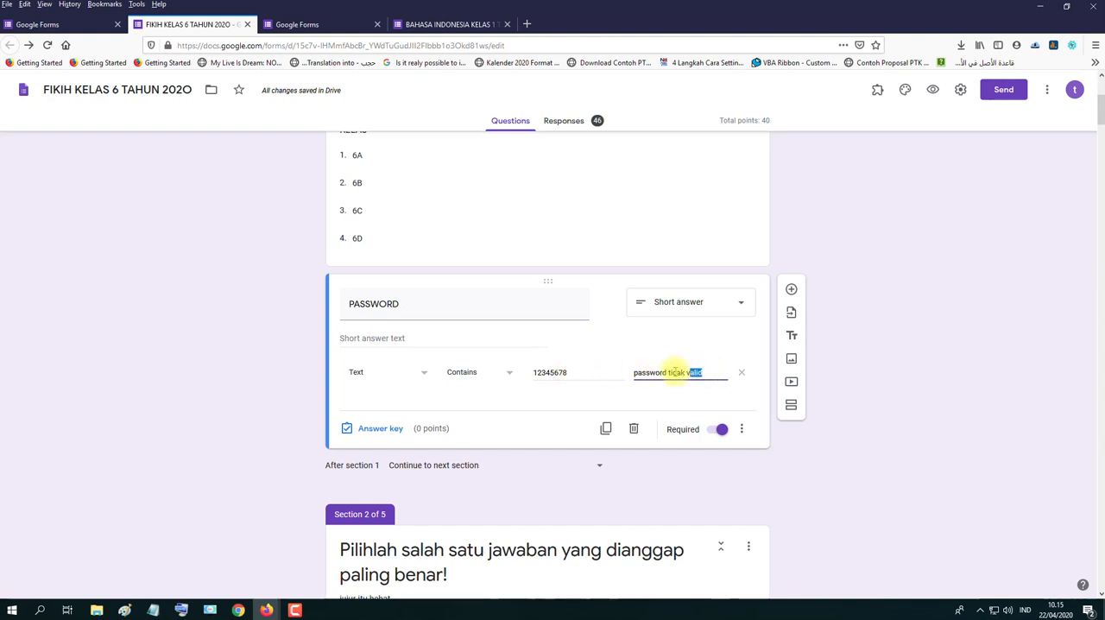
{"action": "left_click_drag", "start_coordinate": [671, 372], "coordinate": [633, 372]}
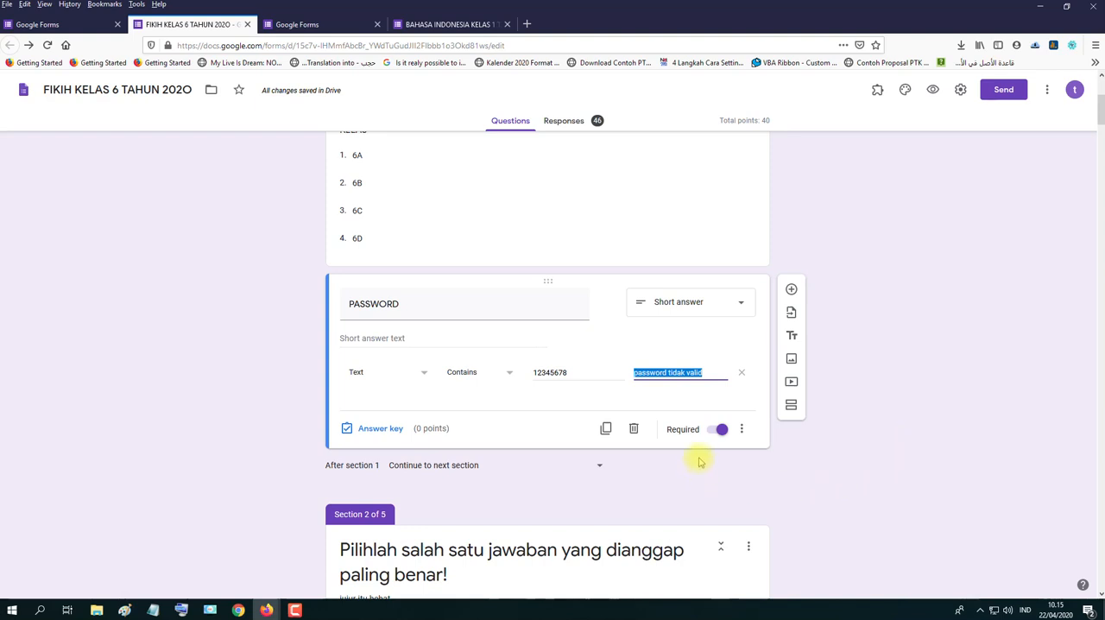
- Switch the PASSWORD question's Required setting off and back on
{"action": "left_click", "coordinate": [717, 430]}
{"action": "left_click", "coordinate": [718, 431]}
{"action": "left_click", "coordinate": [917, 346]}
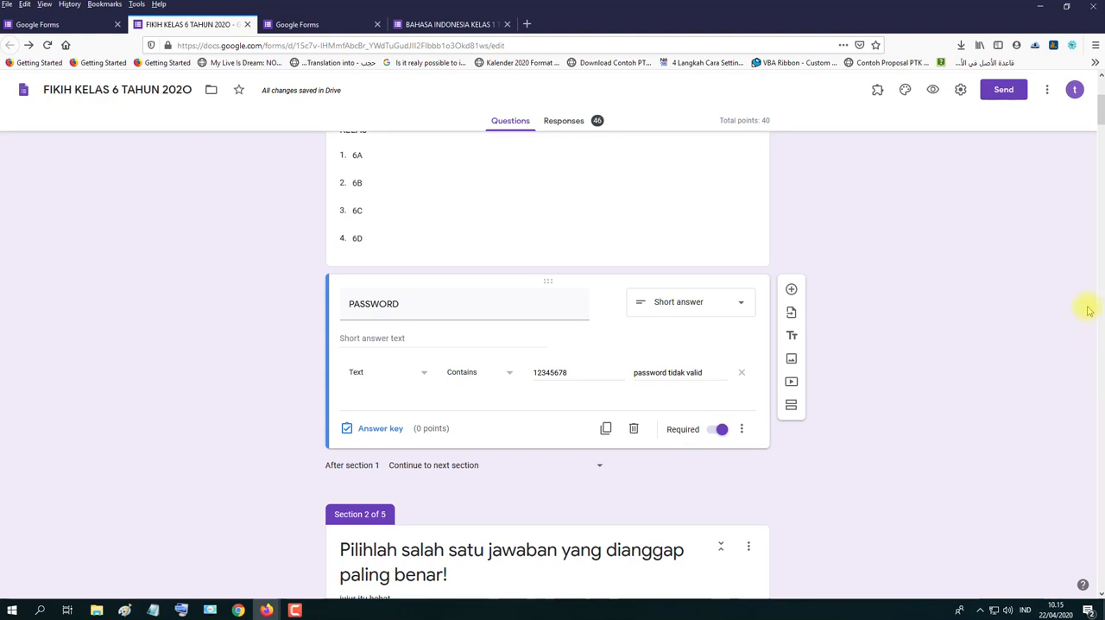
- Review section 1 from the form header down through the KELAS question's type and class options
{"action": "left_click_drag", "start_coordinate": [1100, 109], "coordinate": [1101, 94]}
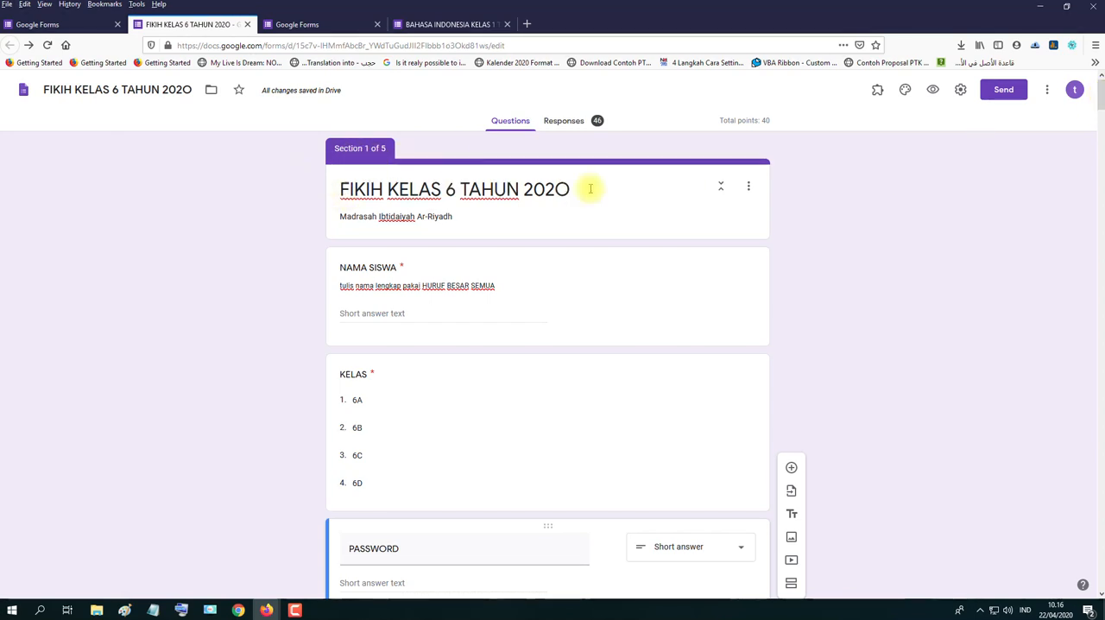
{"action": "mouse_move", "coordinate": [1100, 93]}
{"action": "left_mouse_down"}
{"action": "mouse_move", "coordinate": [1101, 116]}
{"action": "mouse_move", "coordinate": [1100, 85]}
{"action": "left_mouse_up"}
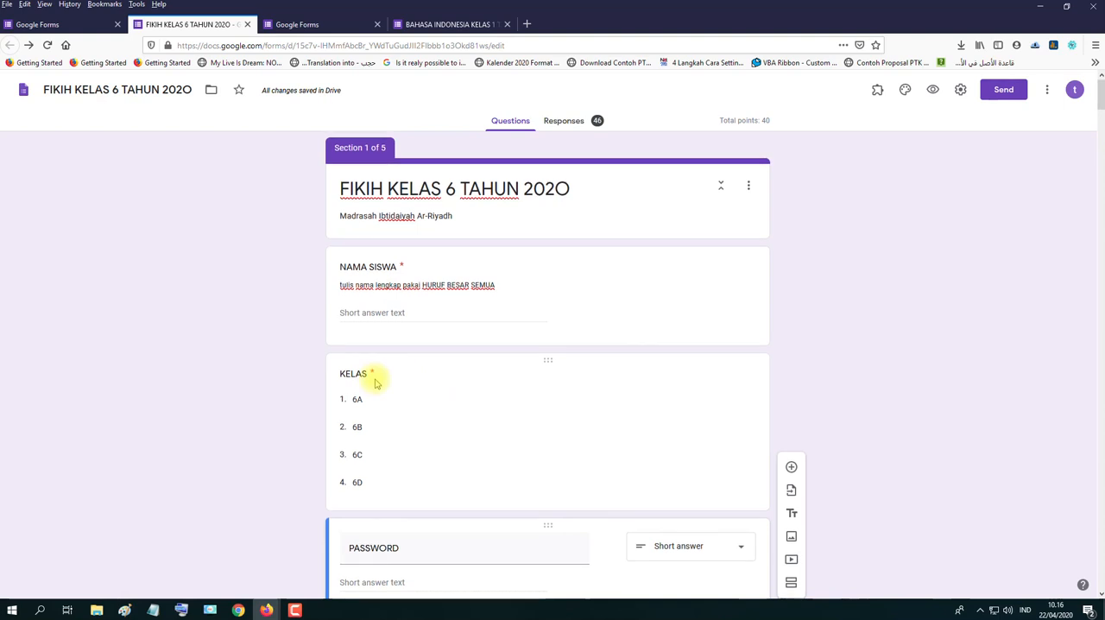
{"action": "scroll", "coordinate": [373, 345], "scroll_direction": "down", "scroll_amount": 1}
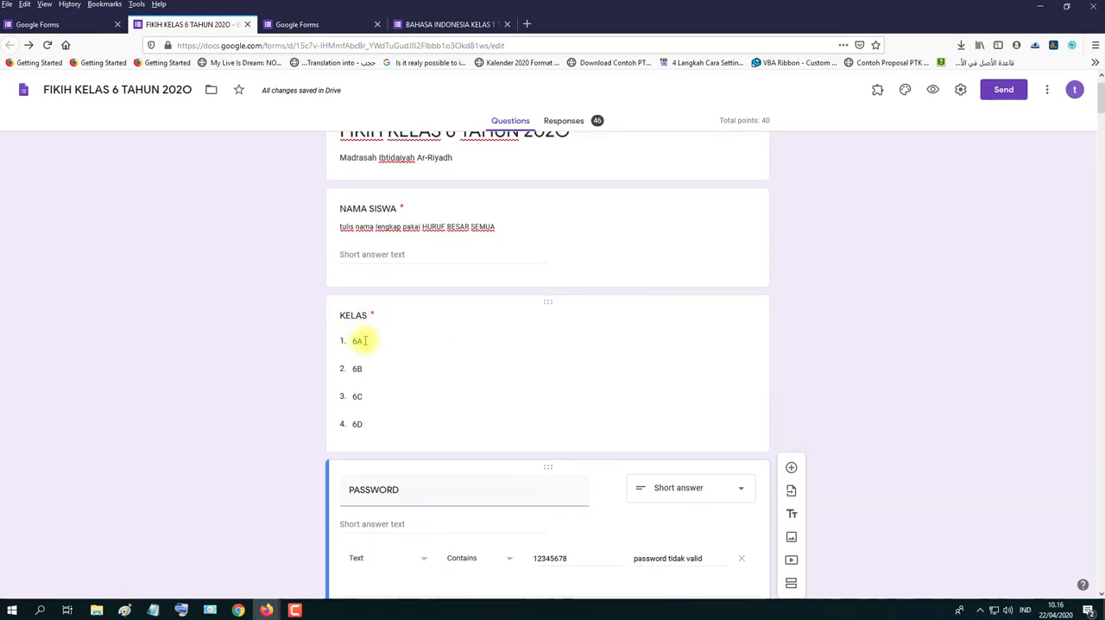
{"action": "left_click", "coordinate": [358, 315]}
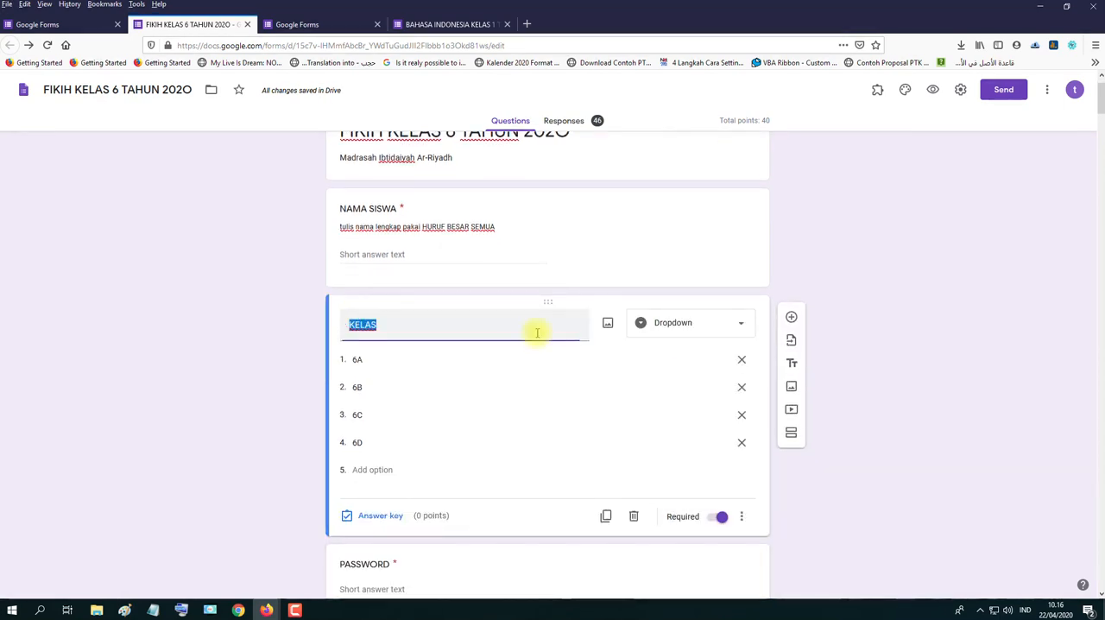
{"action": "left_click", "coordinate": [701, 325]}
{"action": "left_click", "coordinate": [956, 337]}
{"action": "scroll", "coordinate": [561, 413], "scroll_direction": "down", "scroll_amount": 2}
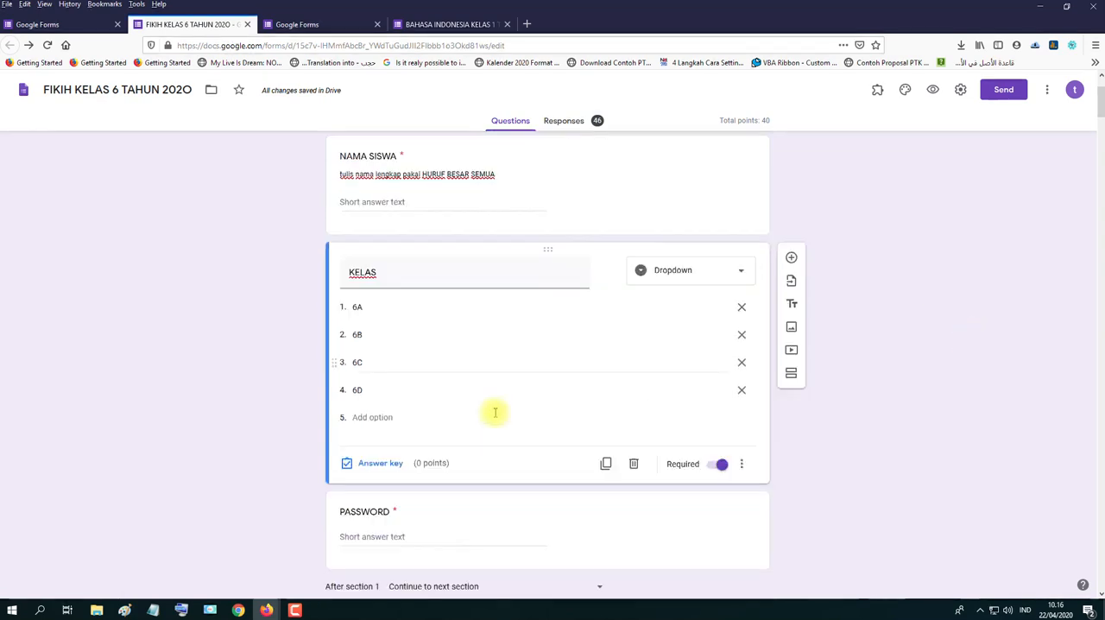
{"action": "left_click", "coordinate": [354, 390]}
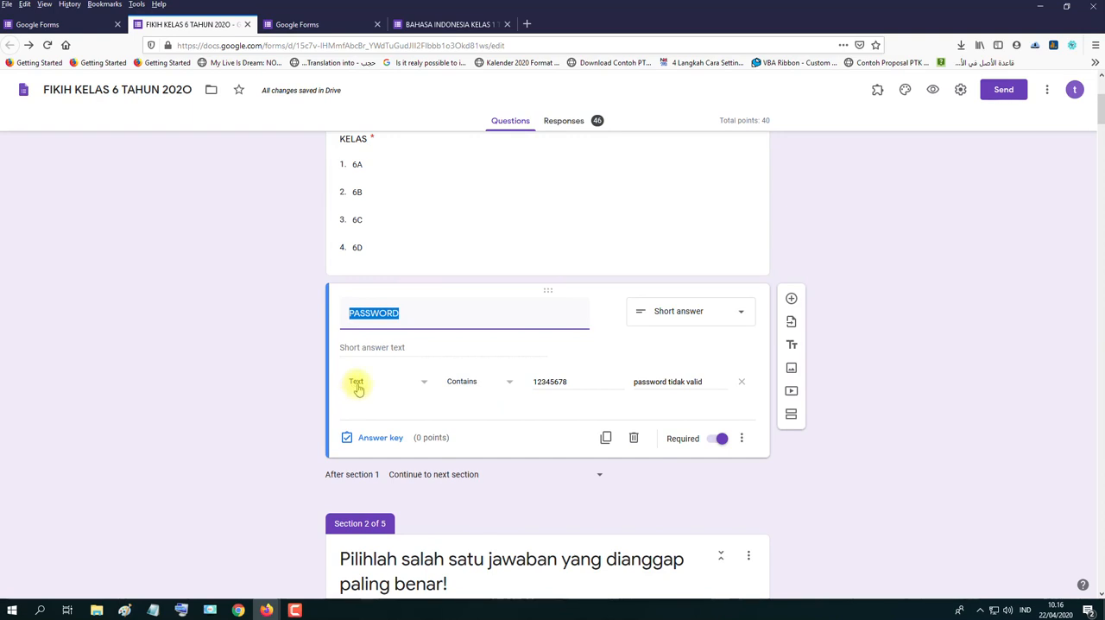
- Check the PASSWORD question's validation condition and the password text it requires
{"action": "left_click", "coordinate": [510, 385]}
{"action": "left_click", "coordinate": [512, 384]}
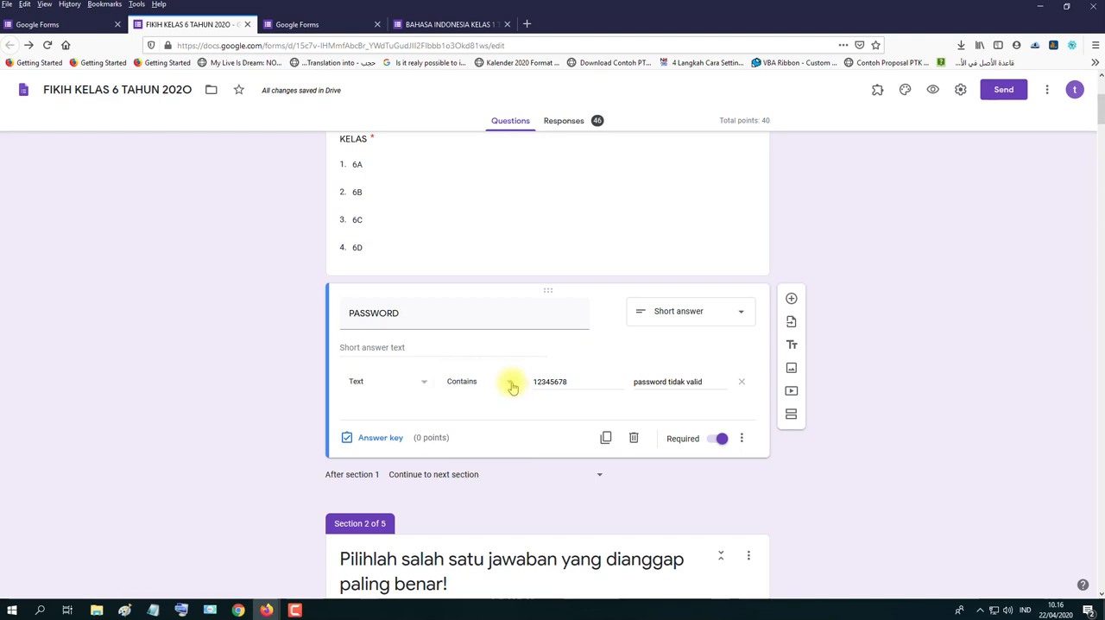
{"action": "double_click", "coordinate": [568, 382]}
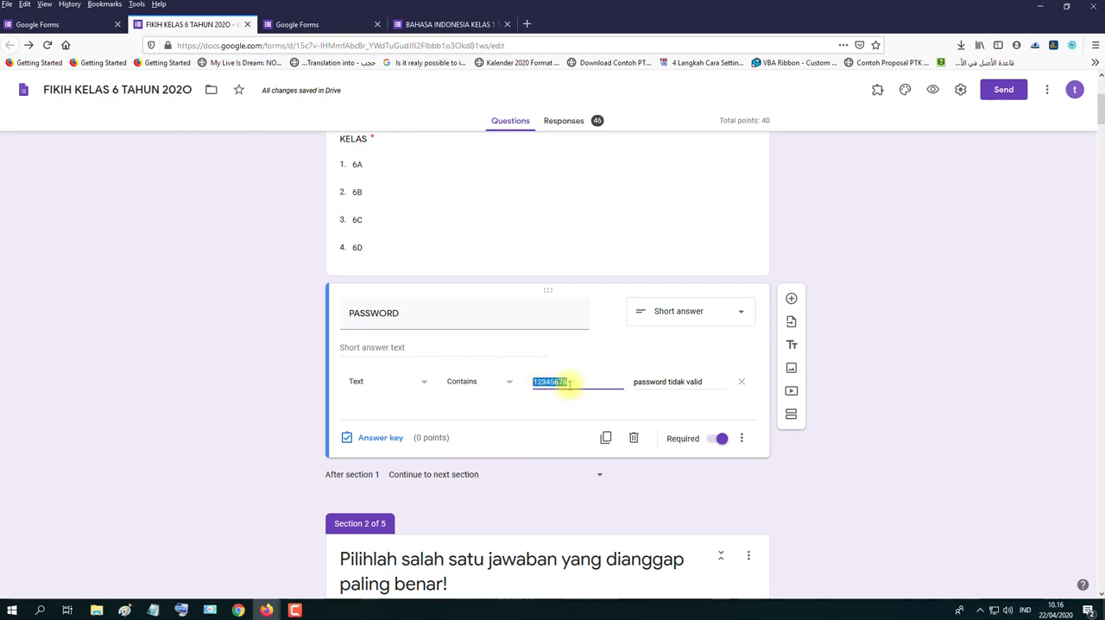
- Check the custom error text of the PASSWORD question's validation
{"action": "left_click", "coordinate": [706, 380]}
{"action": "left_click_drag", "start_coordinate": [705, 380], "coordinate": [635, 382]}
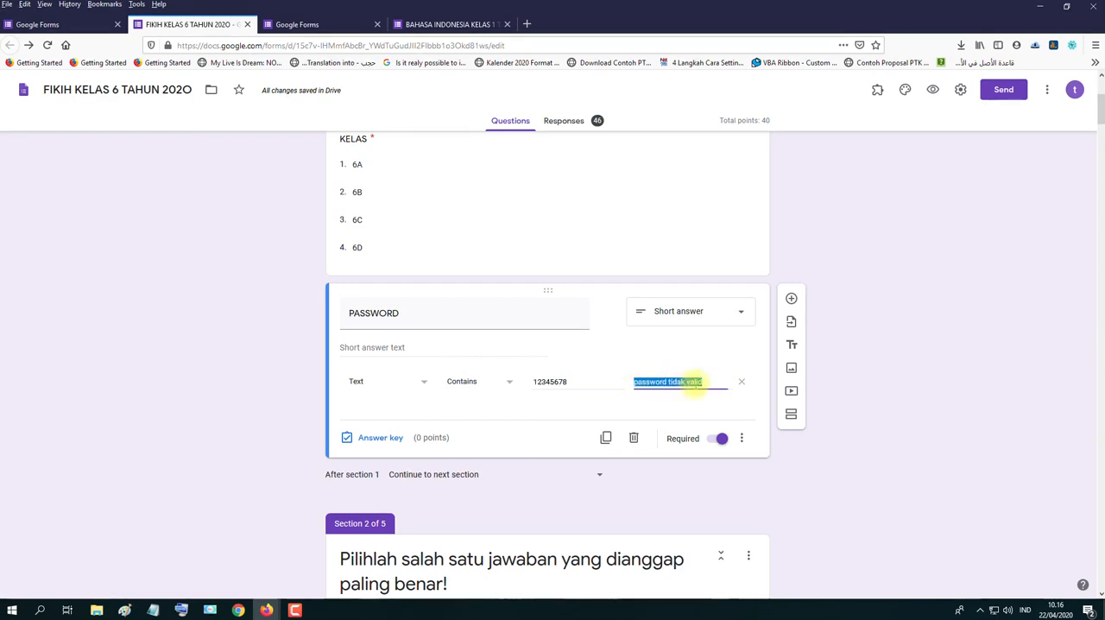
{"action": "left_click_drag", "start_coordinate": [706, 382], "coordinate": [636, 382]}
{"action": "left_click", "coordinate": [871, 396]}
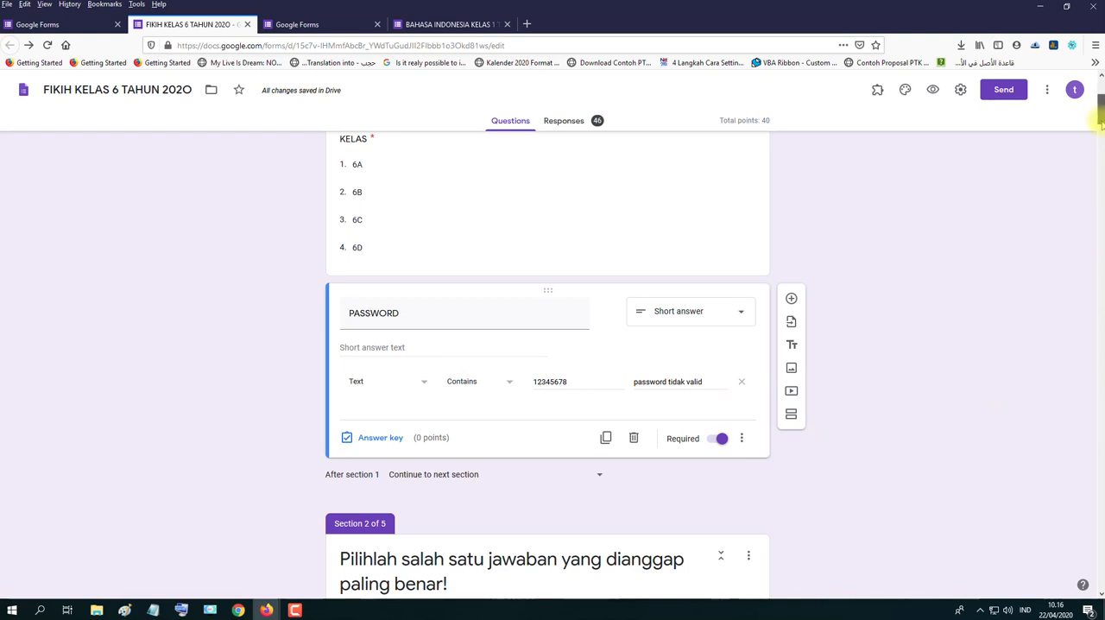
- Review the title and description of section 2, then return to the start of the form
{"action": "left_click_drag", "start_coordinate": [1099, 108], "coordinate": [1102, 146]}
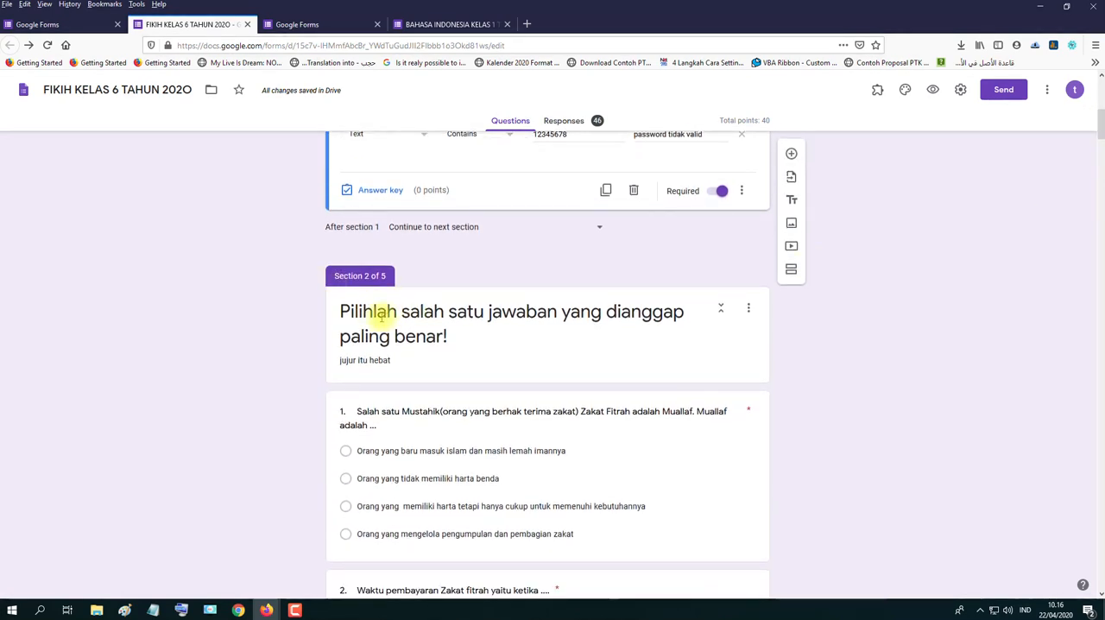
{"action": "left_click", "coordinate": [349, 311]}
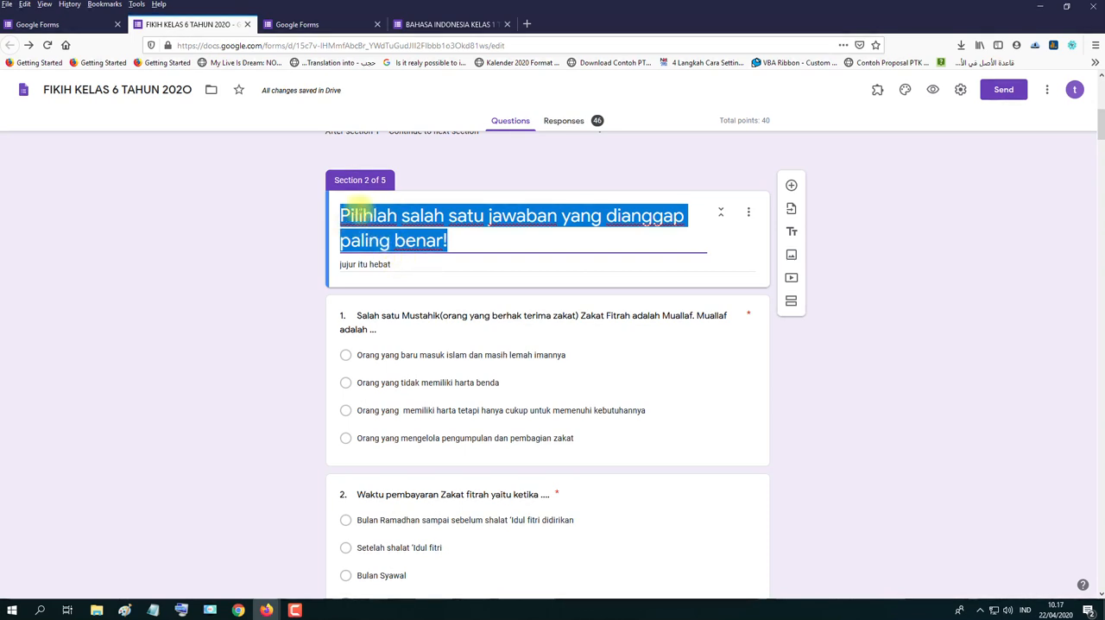
{"action": "left_click", "coordinate": [371, 267]}
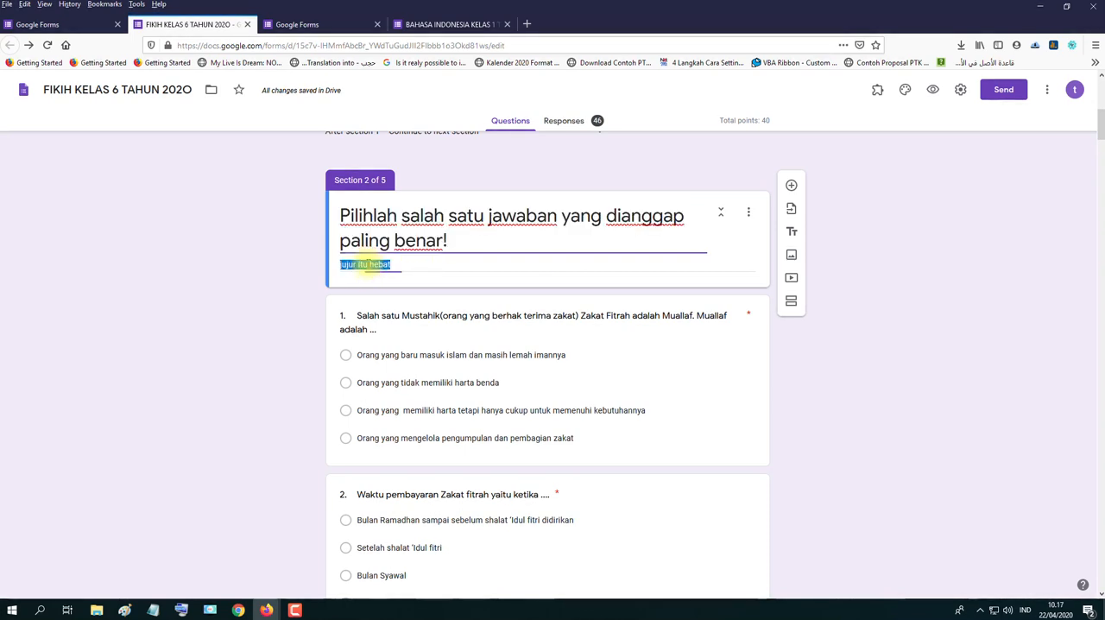
{"action": "left_click", "coordinate": [914, 383]}
{"action": "left_click_drag", "start_coordinate": [1102, 127], "coordinate": [1100, 94]}
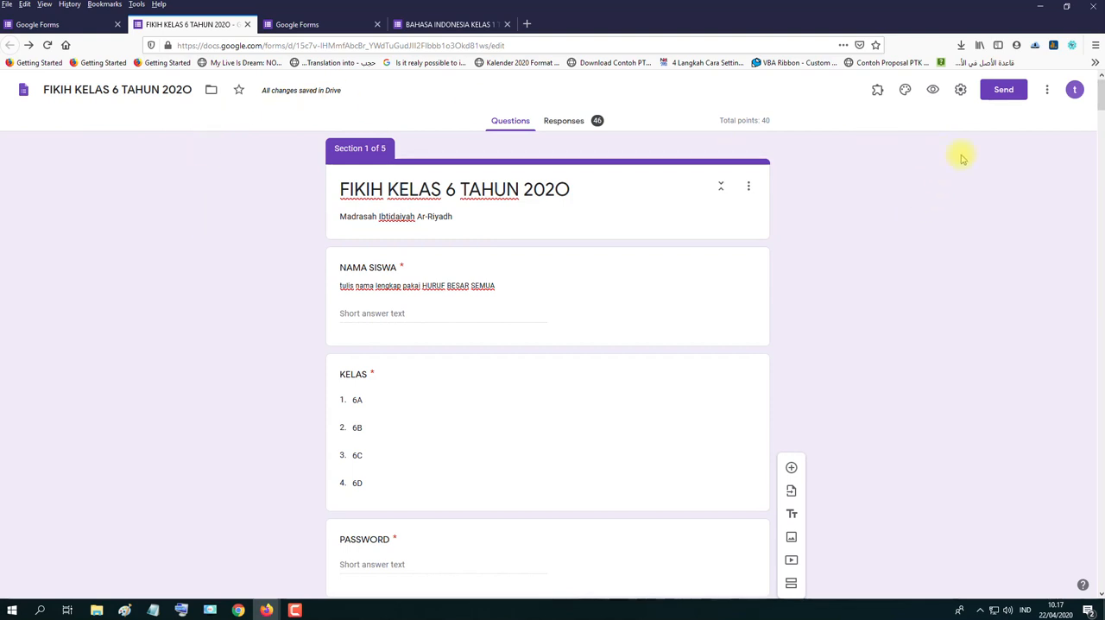
- Open the form's presentation settings and copy the three-line thank-you message from the jadwal harian note in Notepad
{"action": "left_click", "coordinate": [960, 89]}
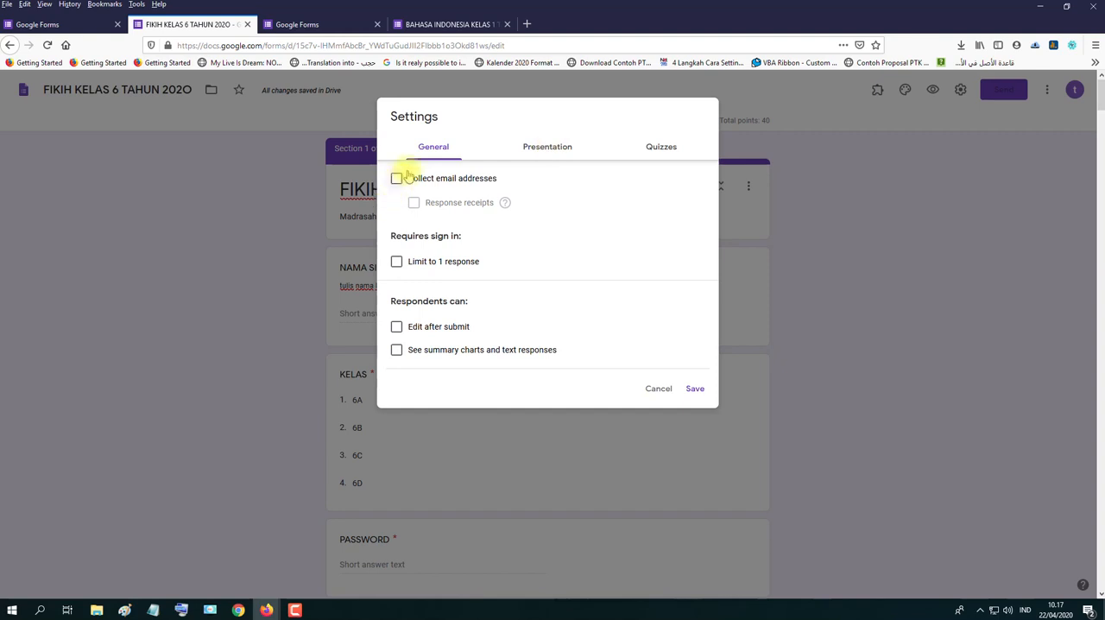
{"action": "left_click", "coordinate": [552, 149]}
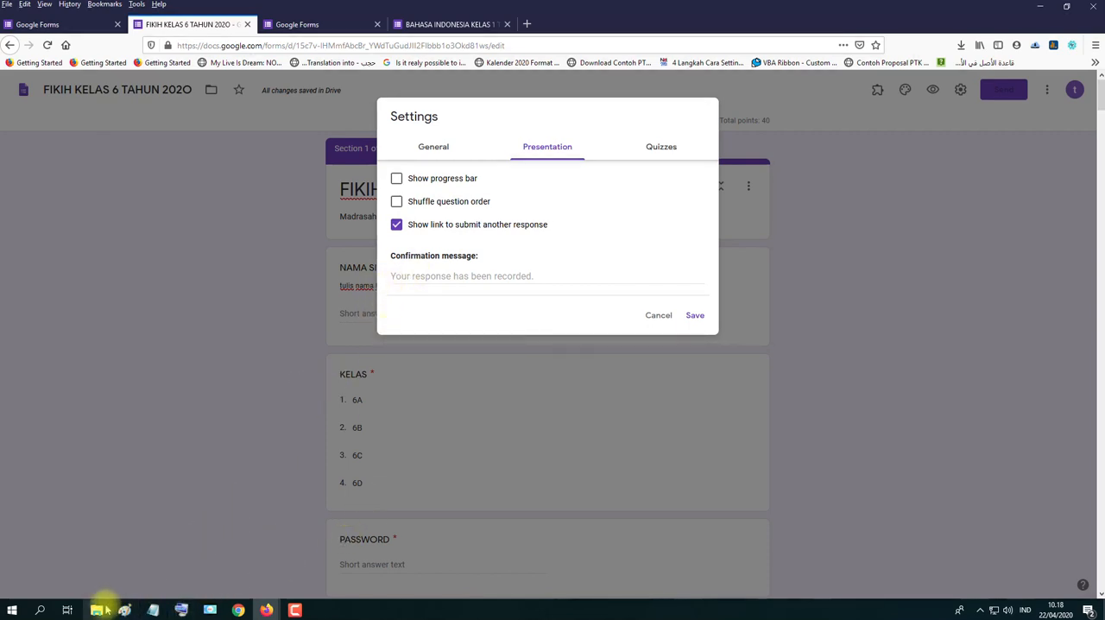
{"action": "left_click", "coordinate": [153, 609]}
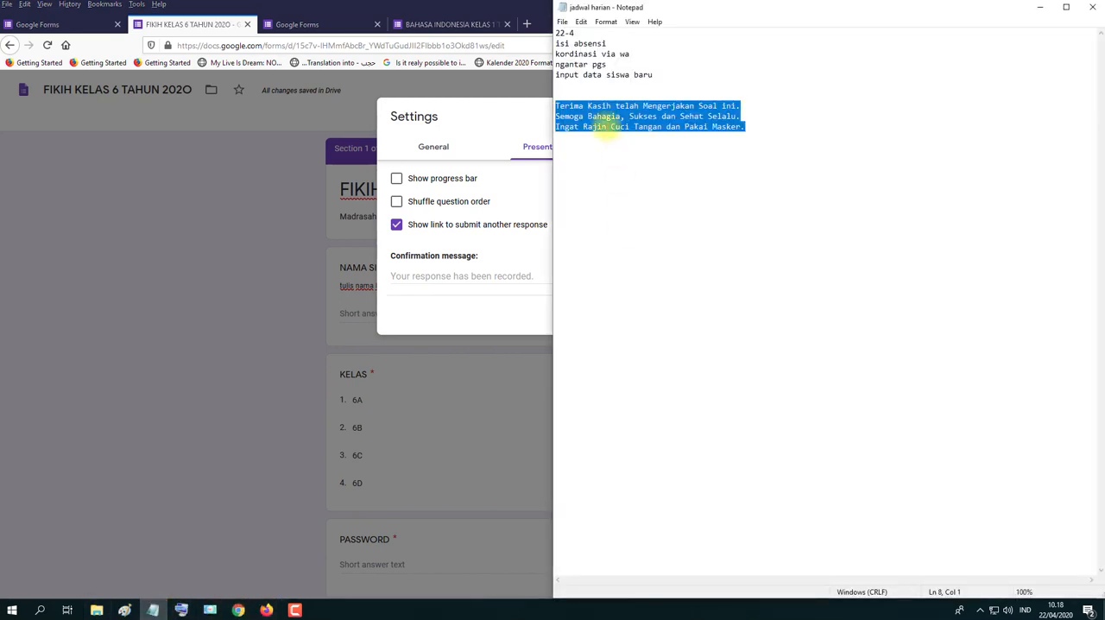
{"action": "right_click", "coordinate": [605, 126]}
{"action": "left_click", "coordinate": [635, 164]}
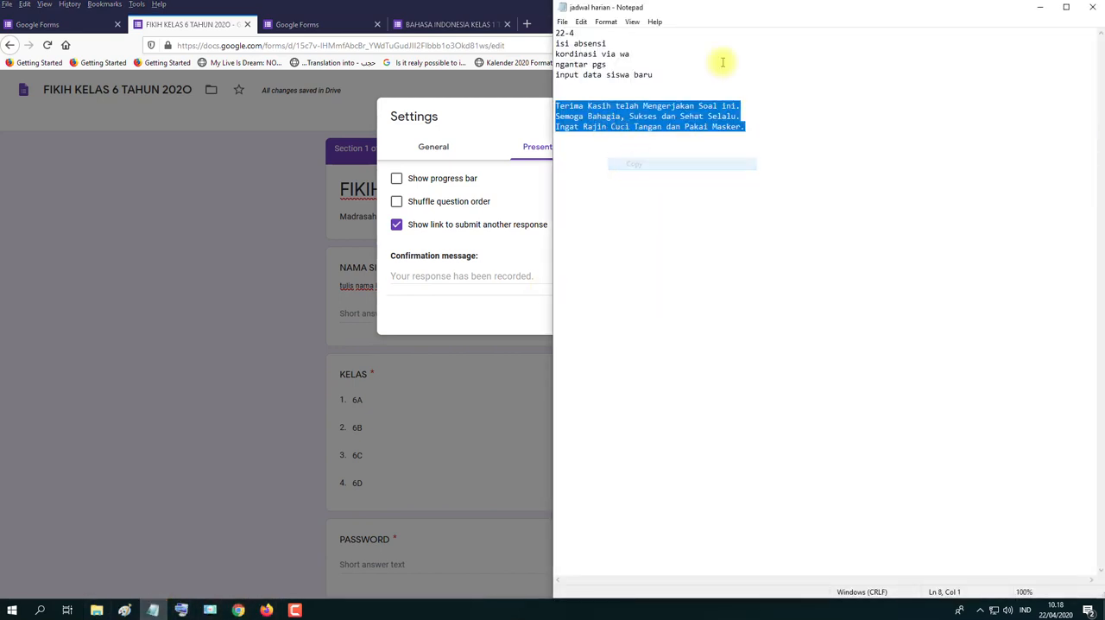
- Set the confirmation message to "Terima Kasih telah Mengerjakan Soal ini. Semoga Bahagia, Sukses dan Sehat Selalu. Ingat, Rajin Cuci Tangan dan Pakai Masker."
{"action": "left_click", "coordinate": [1039, 7]}
{"action": "left_click", "coordinate": [489, 273]}
{"action": "right_click", "coordinate": [488, 272]}
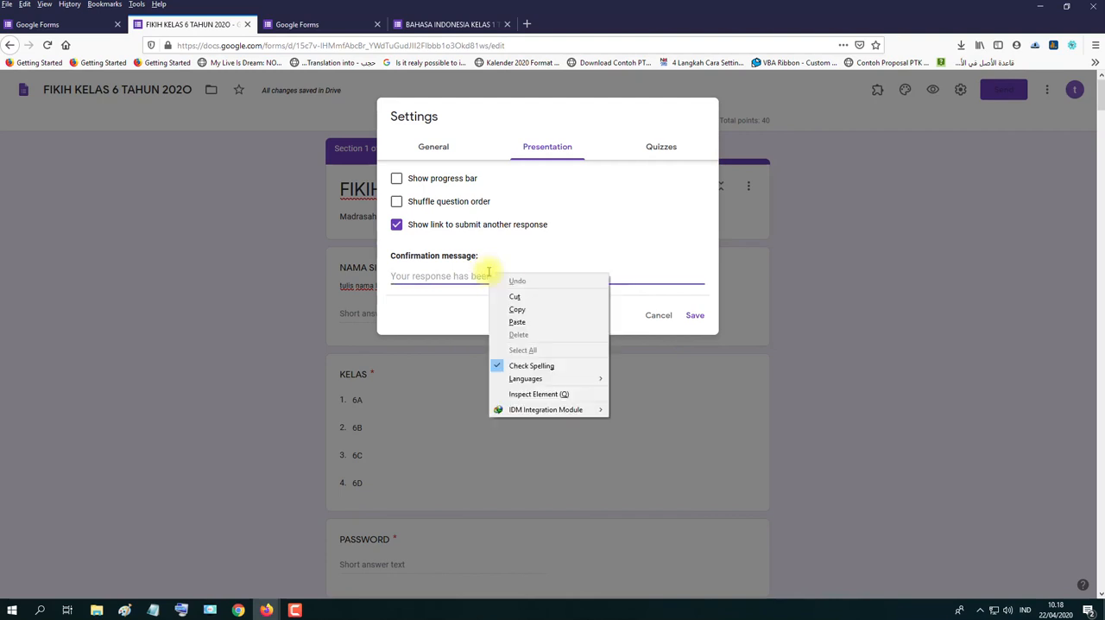
{"action": "left_click", "coordinate": [516, 321]}
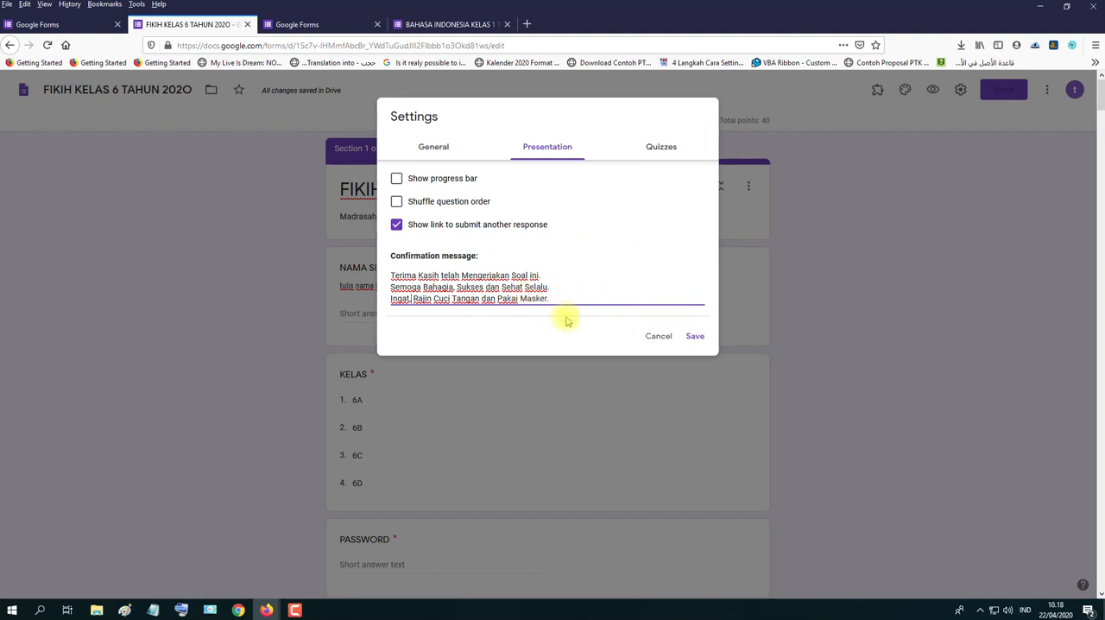
- In the quiz options, switch grade release to Later, after manual review and back to Immediately after each submission
{"action": "left_click", "coordinate": [661, 147]}
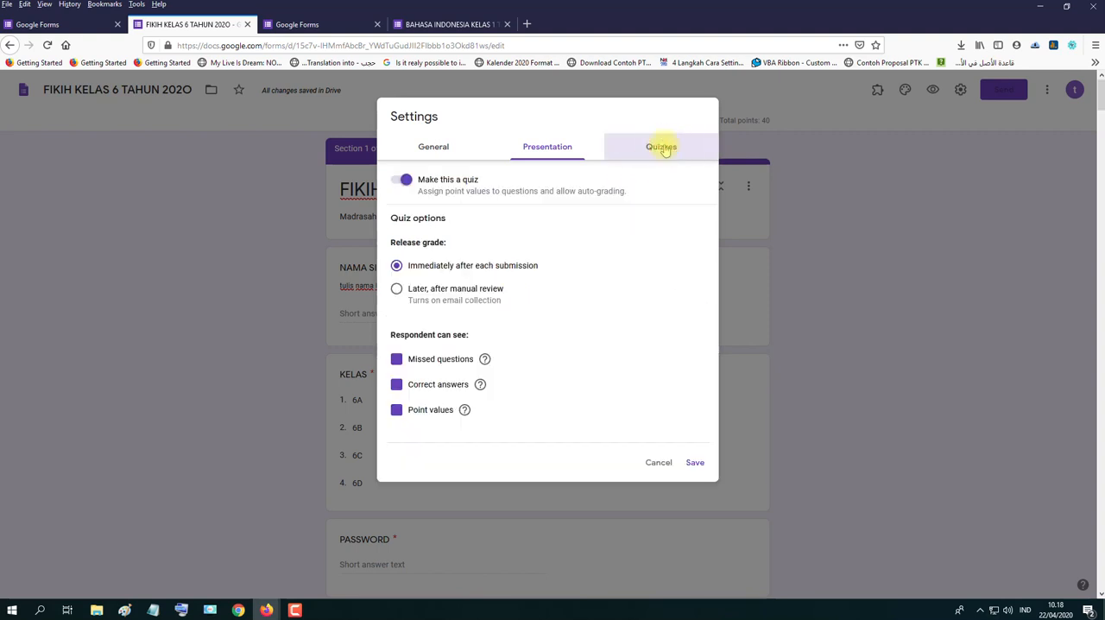
{"action": "left_click", "coordinate": [407, 183]}
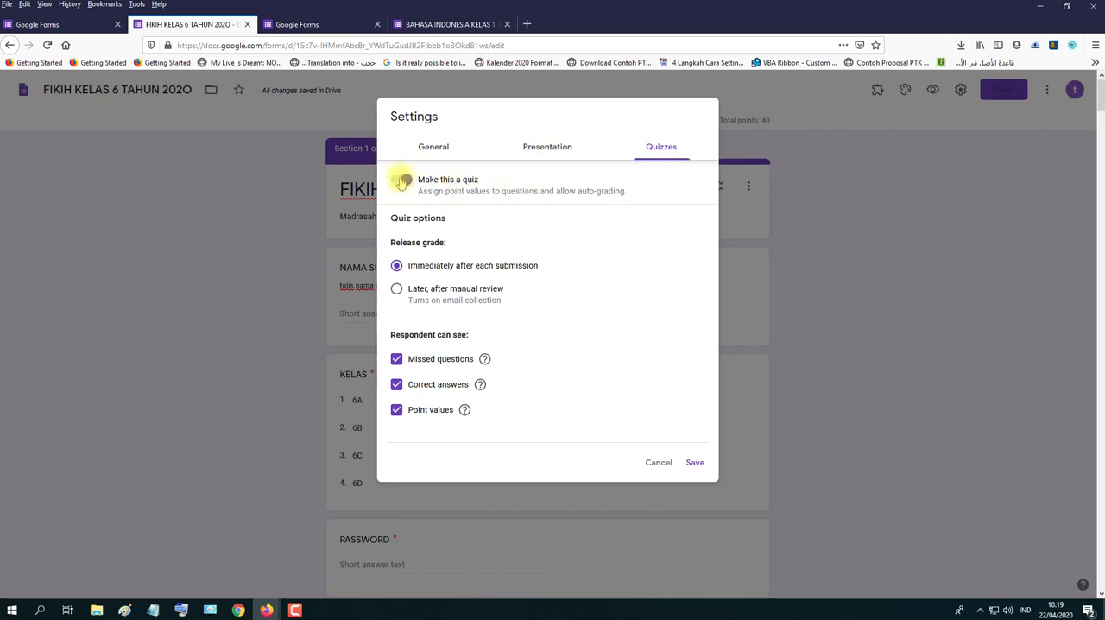
{"action": "left_click", "coordinate": [396, 289]}
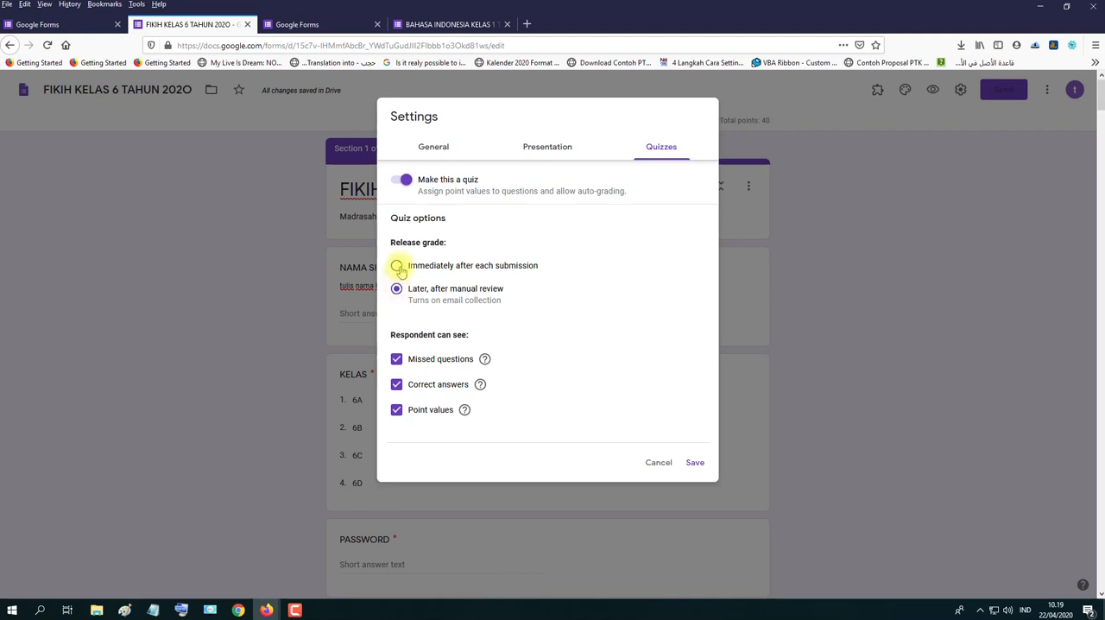
{"action": "left_click", "coordinate": [397, 266]}
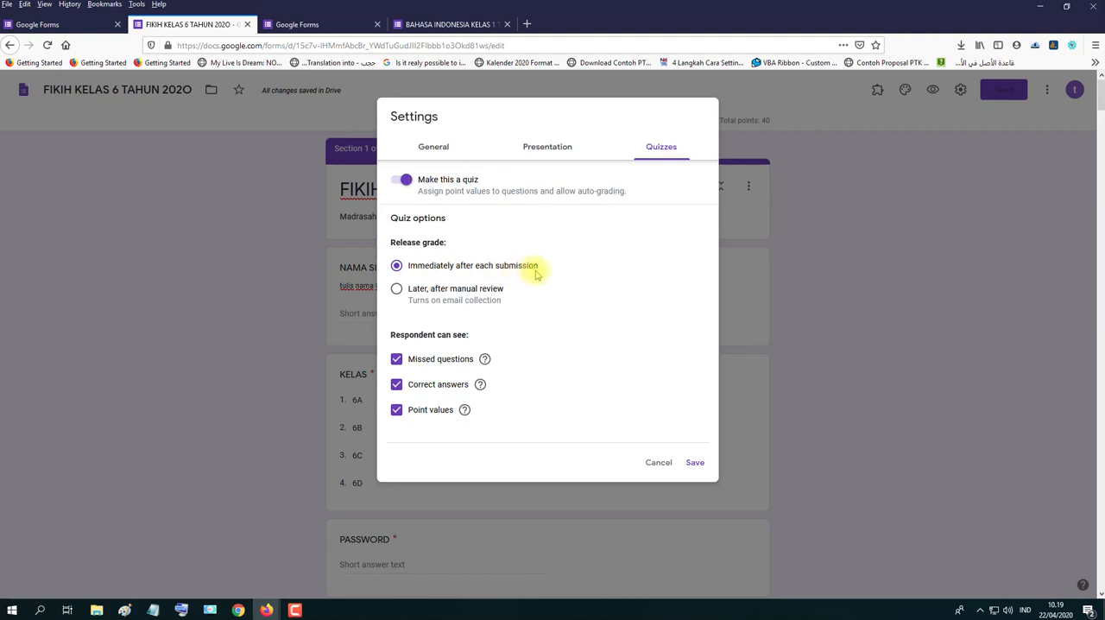
{"action": "left_click", "coordinate": [398, 291]}
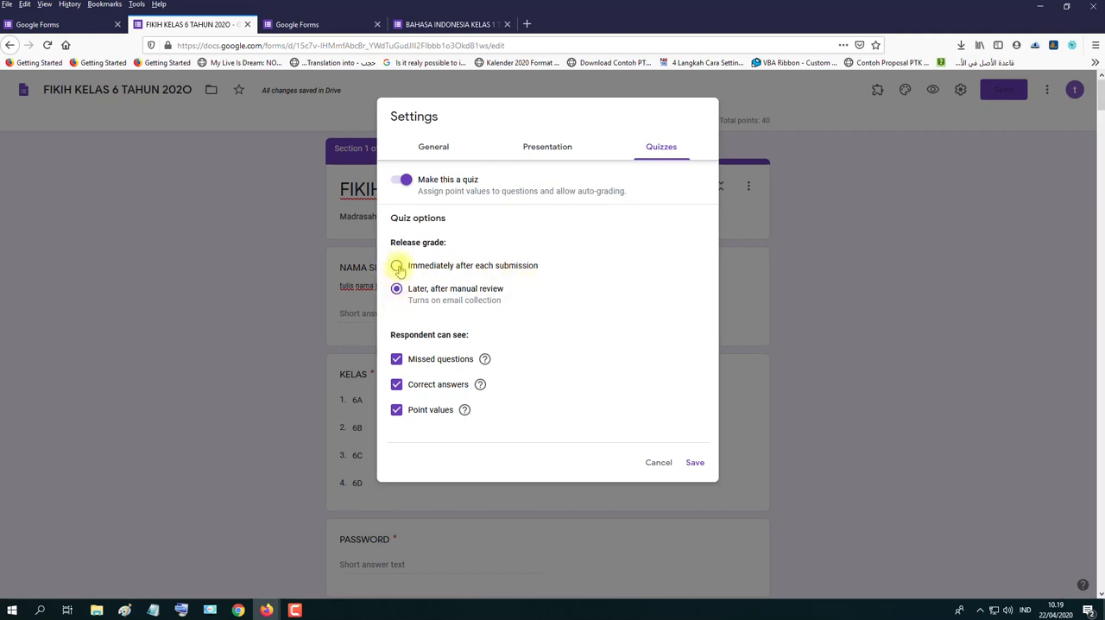
{"action": "left_click", "coordinate": [397, 266]}
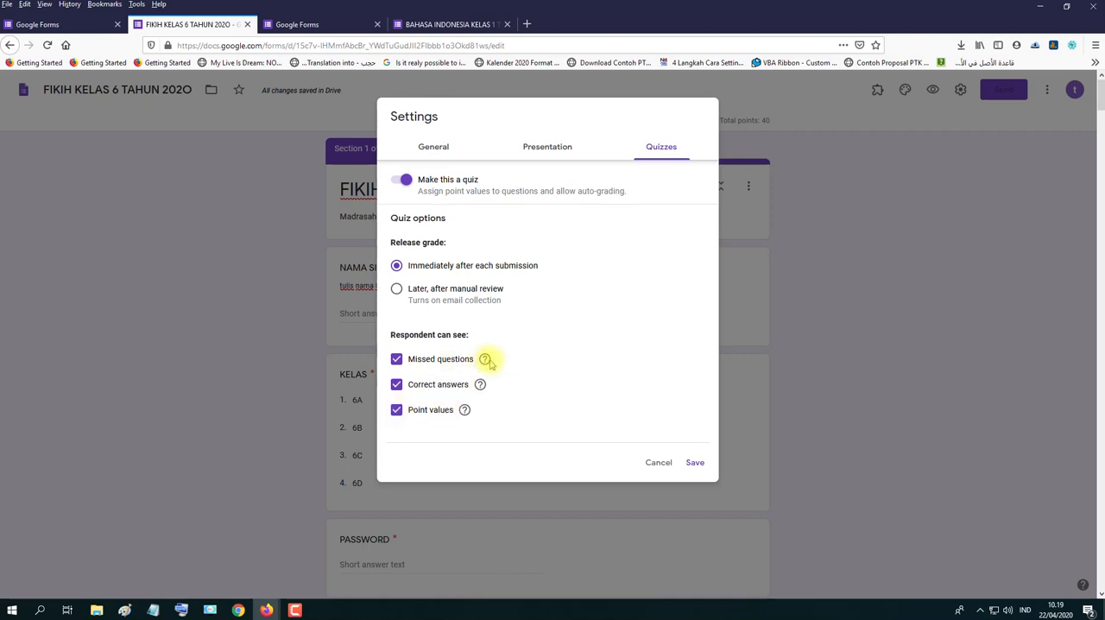
- Check the explanations of missed questions, correct answers and point values, and save the form settings
{"action": "mouse_move", "coordinate": [487, 365]}
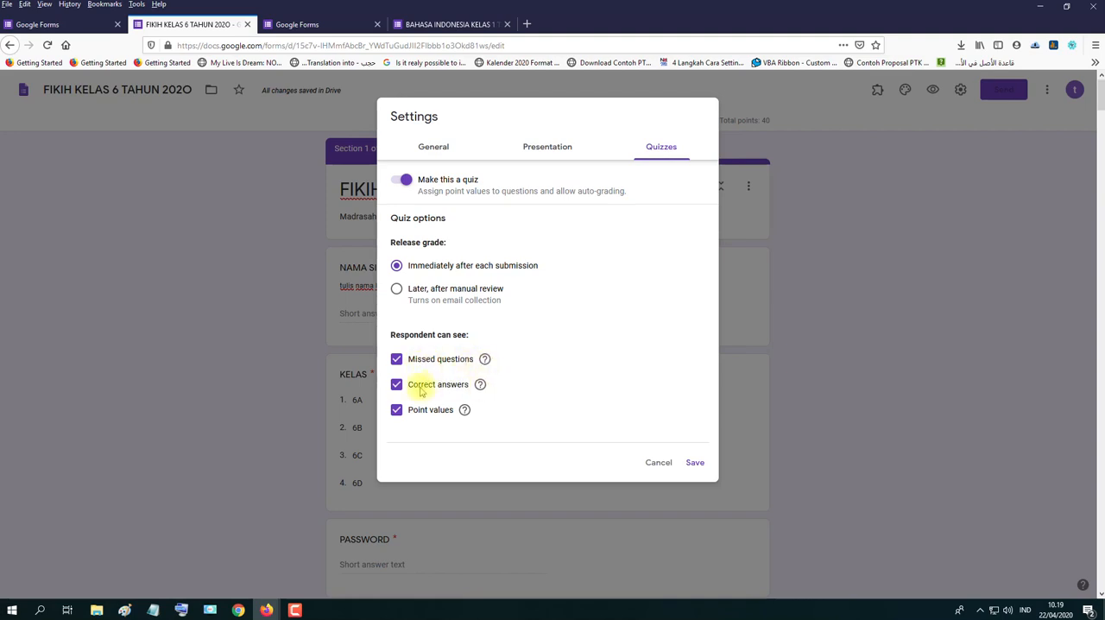
{"action": "mouse_move", "coordinate": [480, 386]}
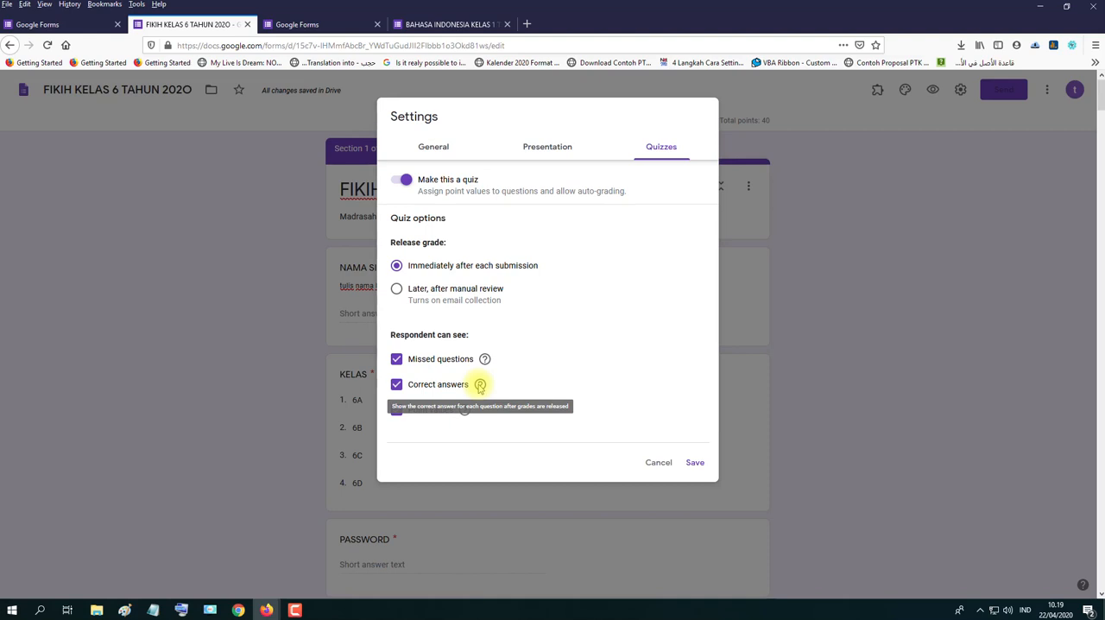
{"action": "mouse_move", "coordinate": [464, 411]}
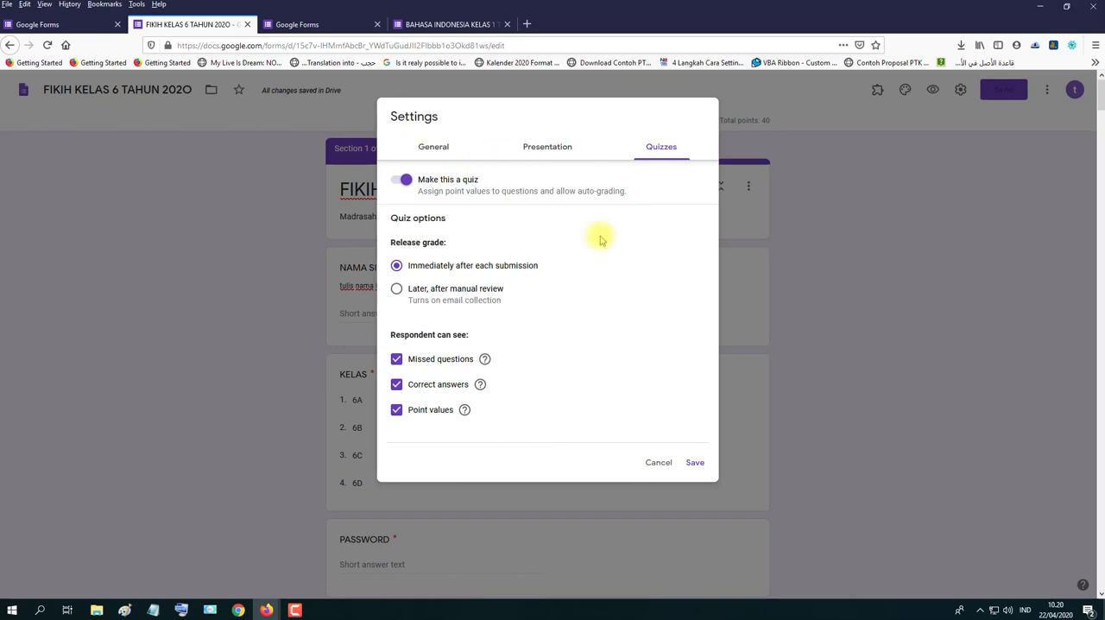
{"action": "left_click", "coordinate": [694, 462]}
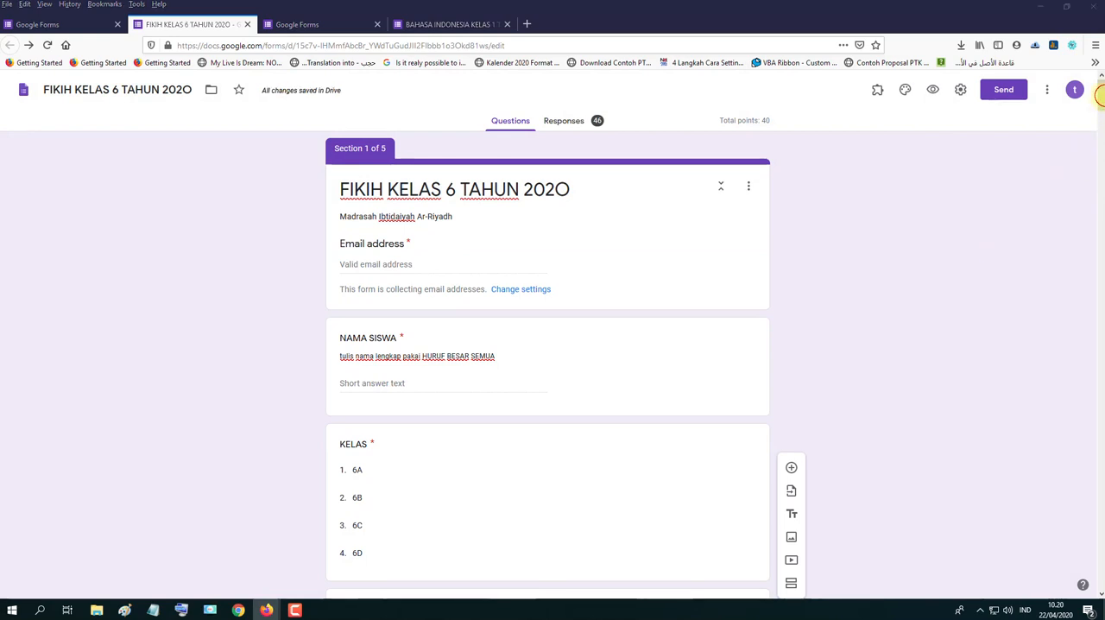
- Review the form's name, the header title and the Email address field in section 1
{"action": "mouse_move", "coordinate": [1099, 113]}
{"action": "left_mouse_down"}
{"action": "mouse_move", "coordinate": [1100, 125]}
{"action": "mouse_move", "coordinate": [1099, 100]}
{"action": "left_mouse_up"}
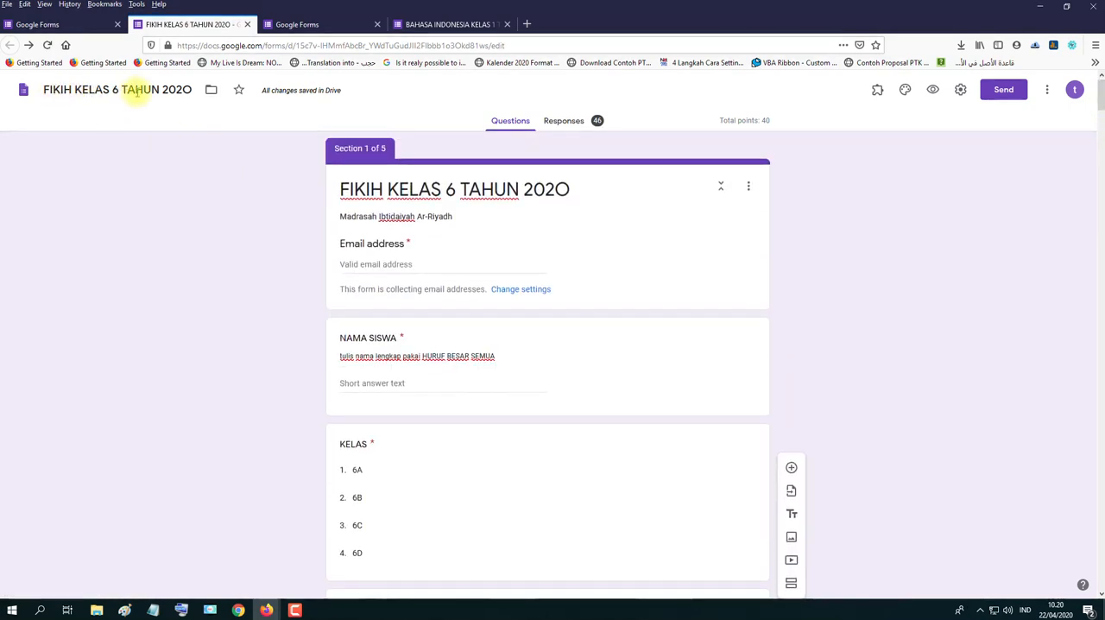
{"action": "left_click", "coordinate": [137, 91]}
{"action": "triple_click", "coordinate": [402, 188]}
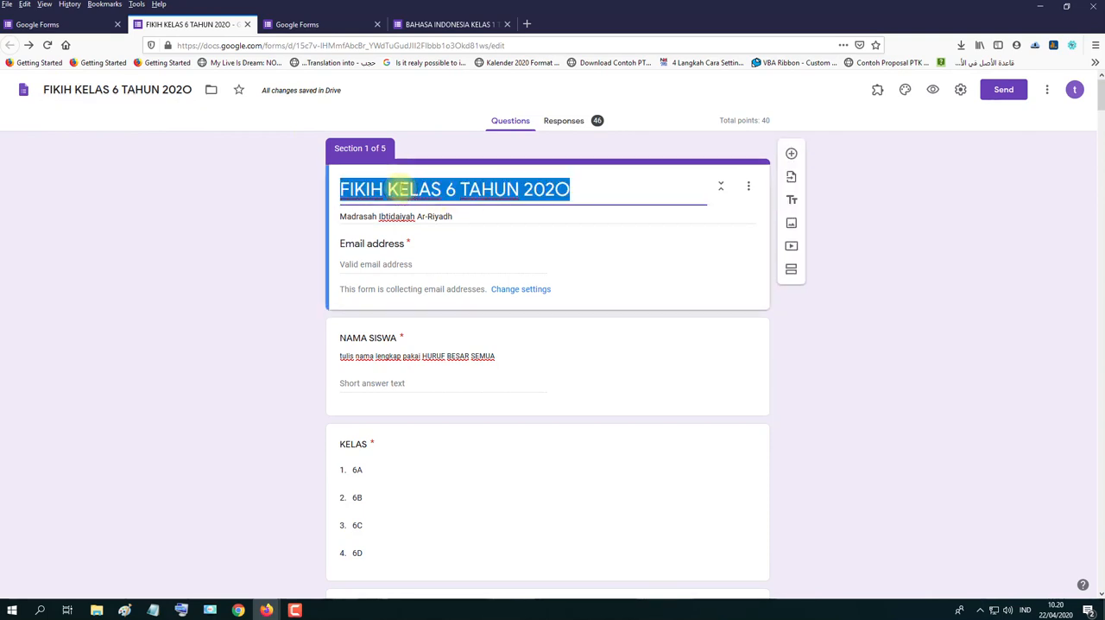
{"action": "left_click", "coordinate": [455, 252]}
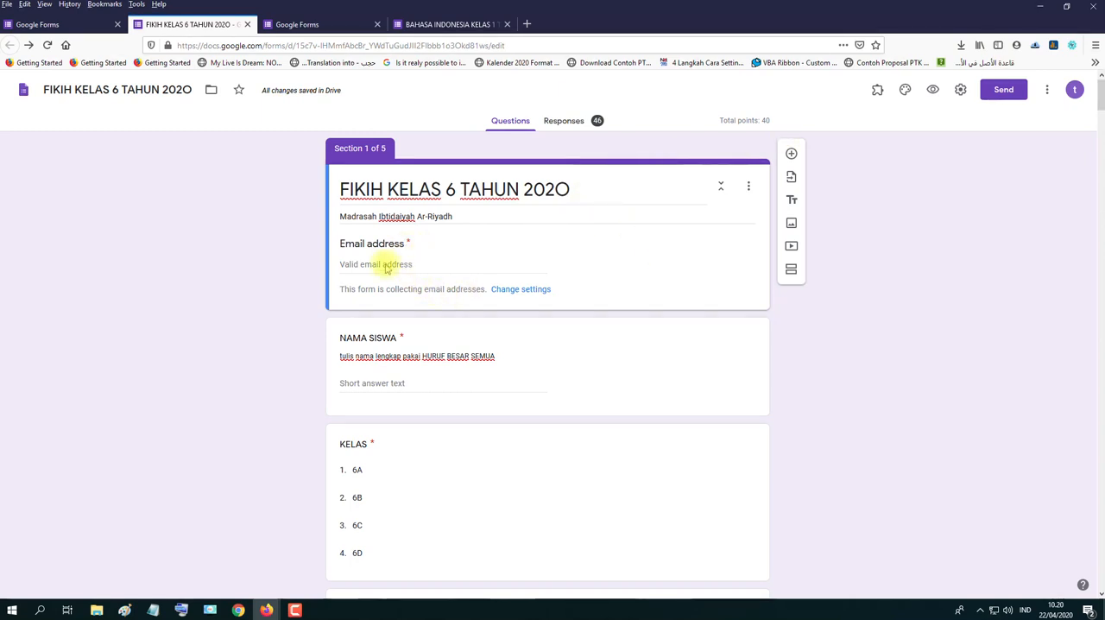
- Review the presentation, general and quiz settings of the form and leave them without saving
{"action": "left_click", "coordinate": [960, 88]}
{"action": "left_click", "coordinate": [547, 150]}
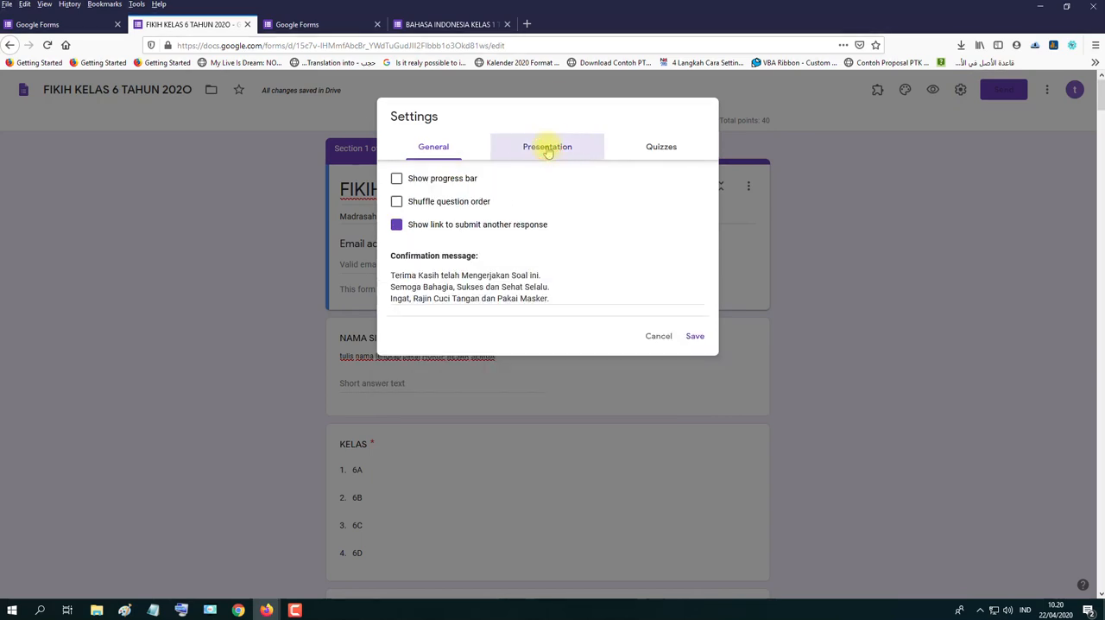
{"action": "left_click", "coordinate": [433, 149]}
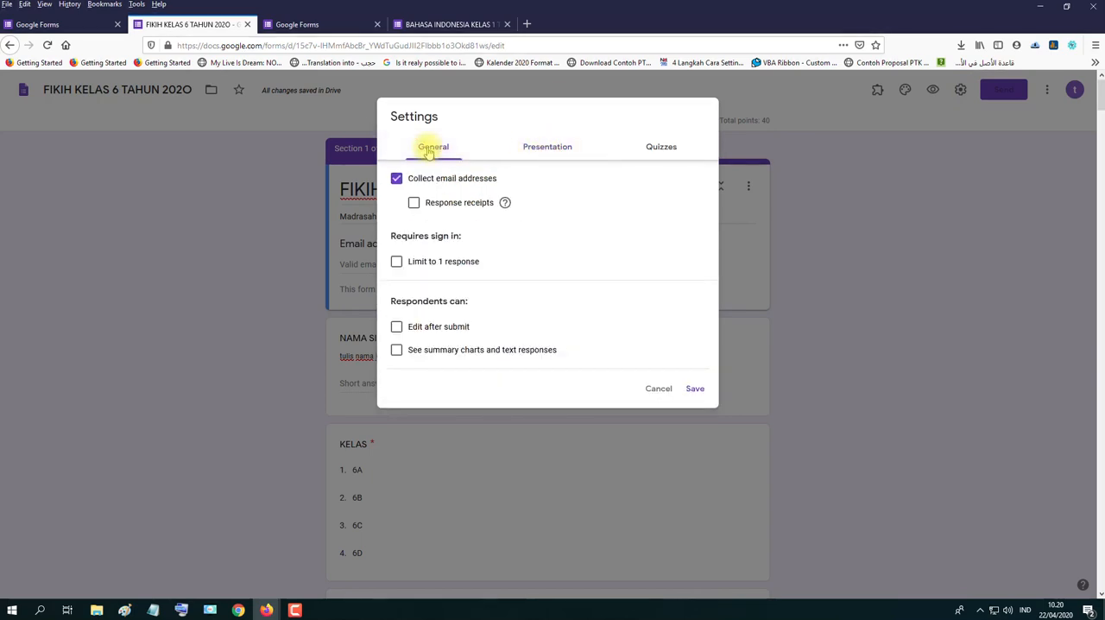
{"action": "left_click", "coordinate": [663, 148]}
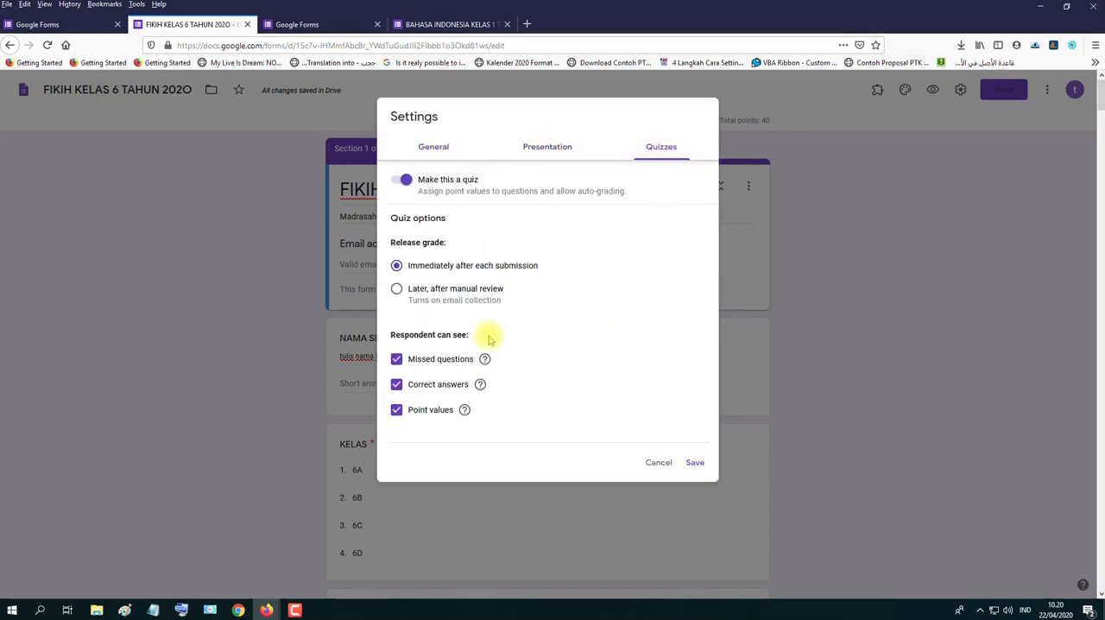
{"action": "left_click", "coordinate": [656, 462]}
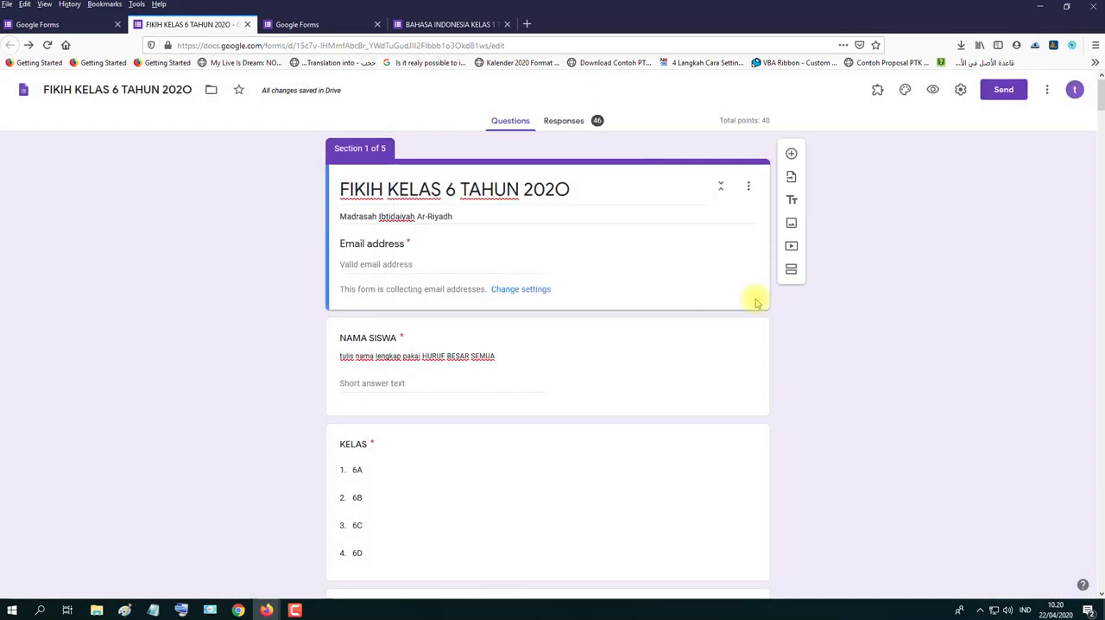
- Examine the section 1 header, its section options and its Email address field
{"action": "triple_click", "coordinate": [611, 190]}
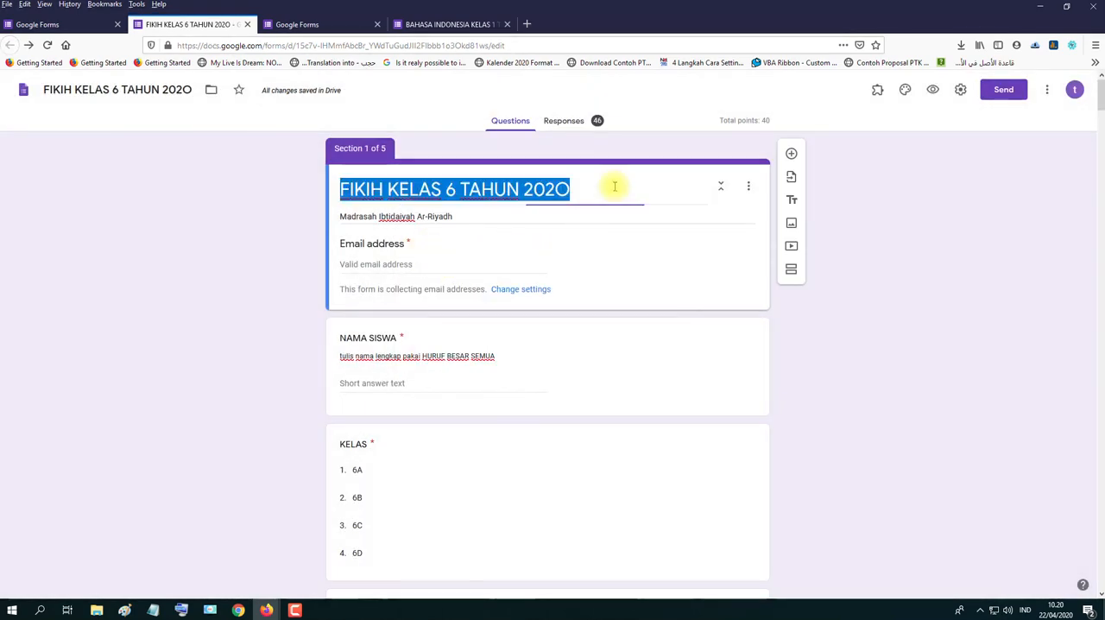
{"action": "left_click", "coordinate": [614, 277]}
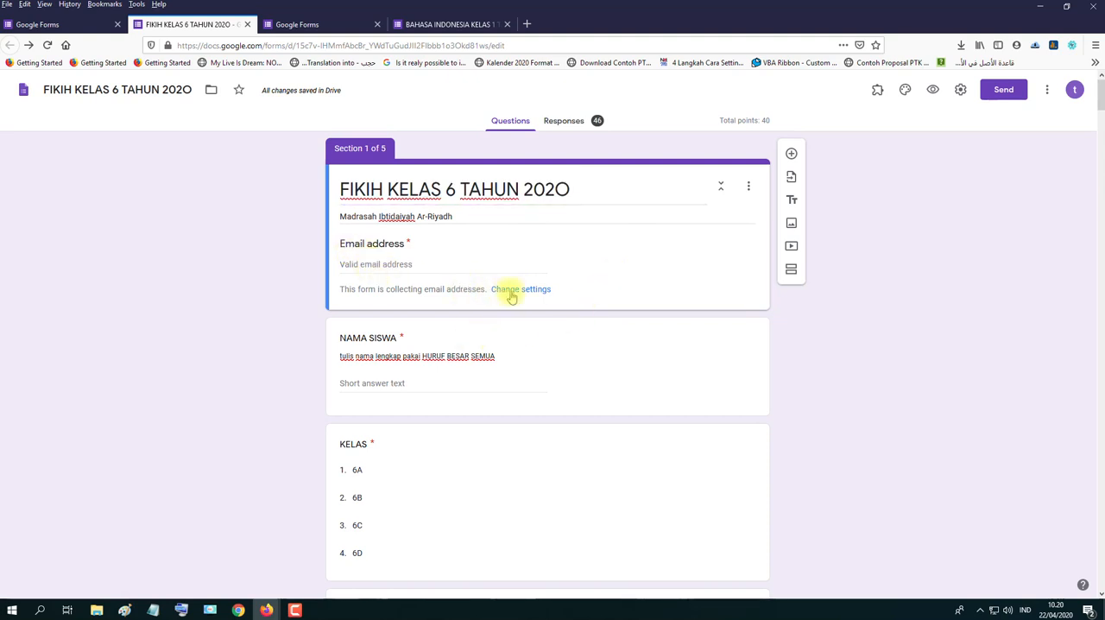
{"action": "left_click", "coordinate": [748, 186]}
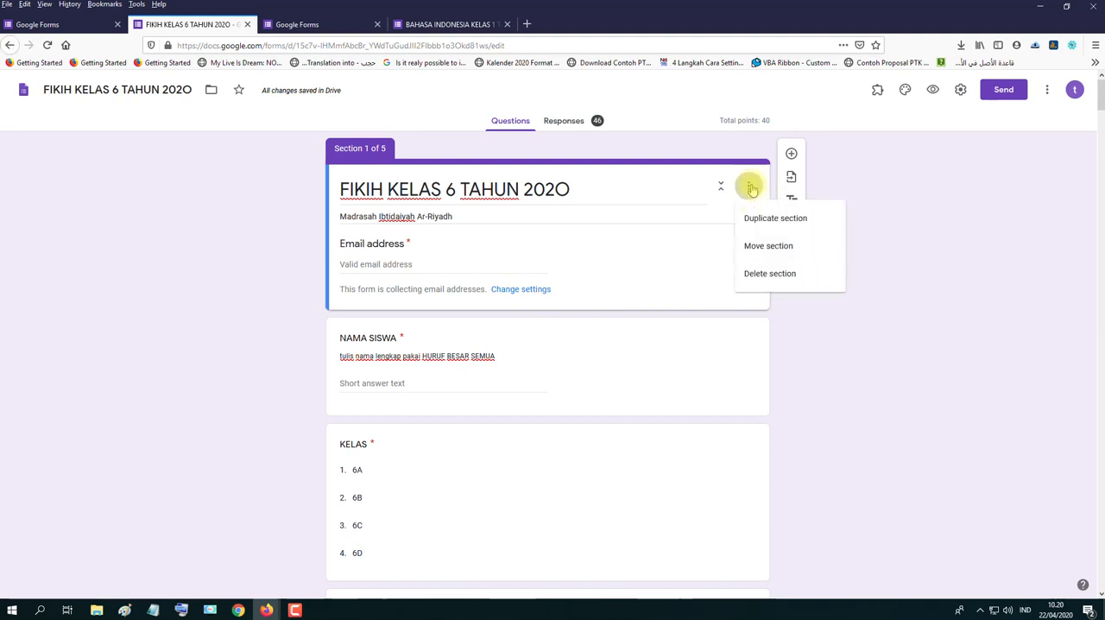
{"action": "left_click", "coordinate": [389, 241]}
{"action": "double_click", "coordinate": [386, 243]}
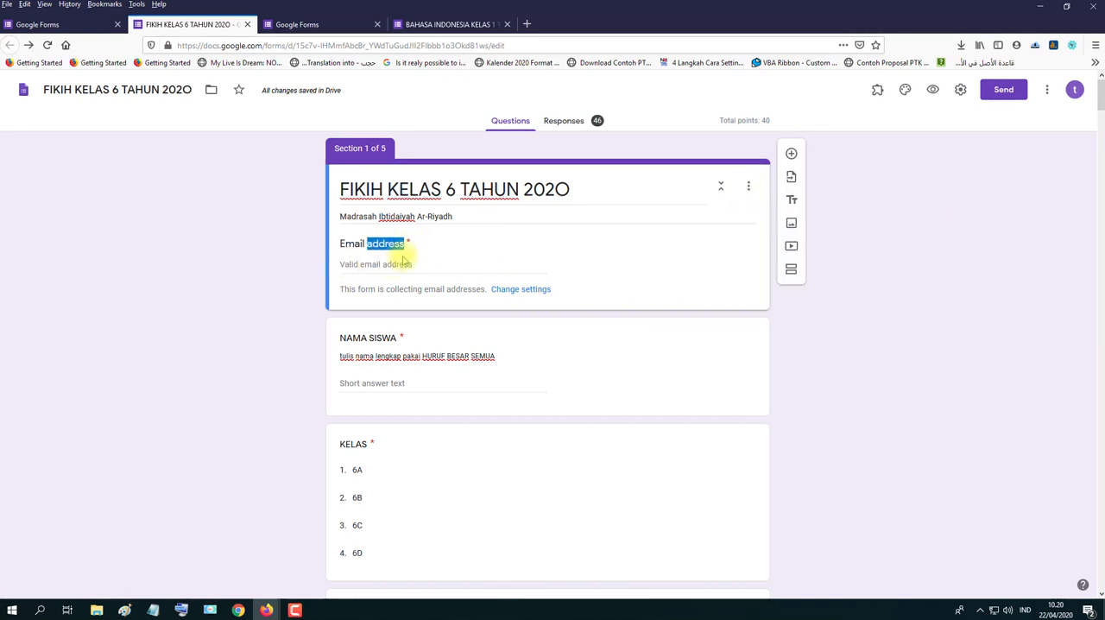
{"action": "left_click", "coordinate": [455, 244]}
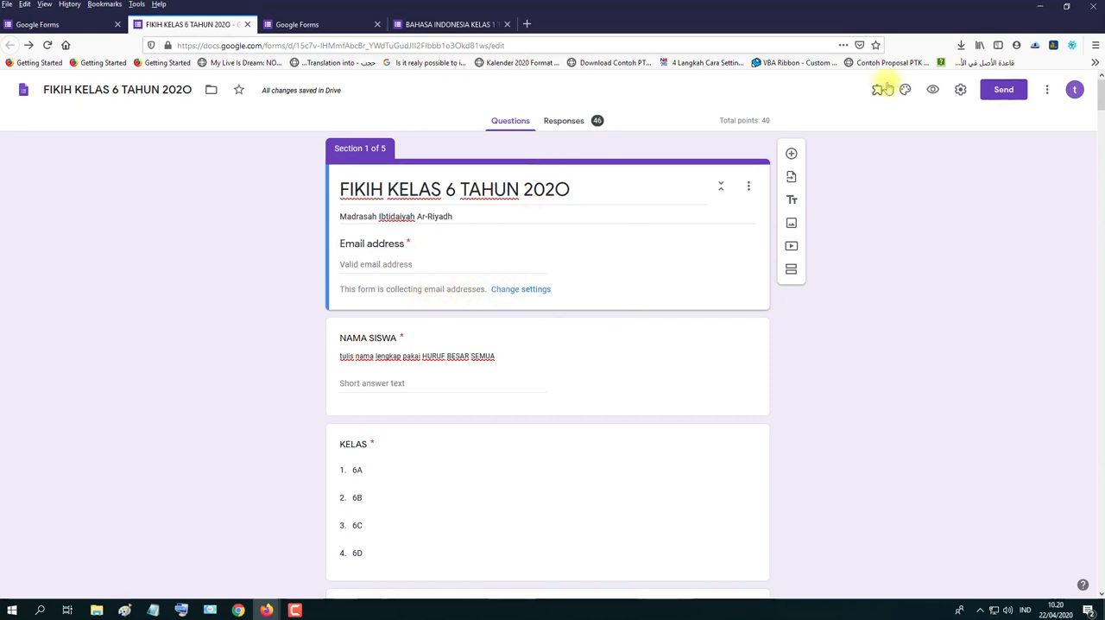
- Review the form's link and embed sharing options, ending on the email invitation
{"action": "left_click", "coordinate": [1000, 91]}
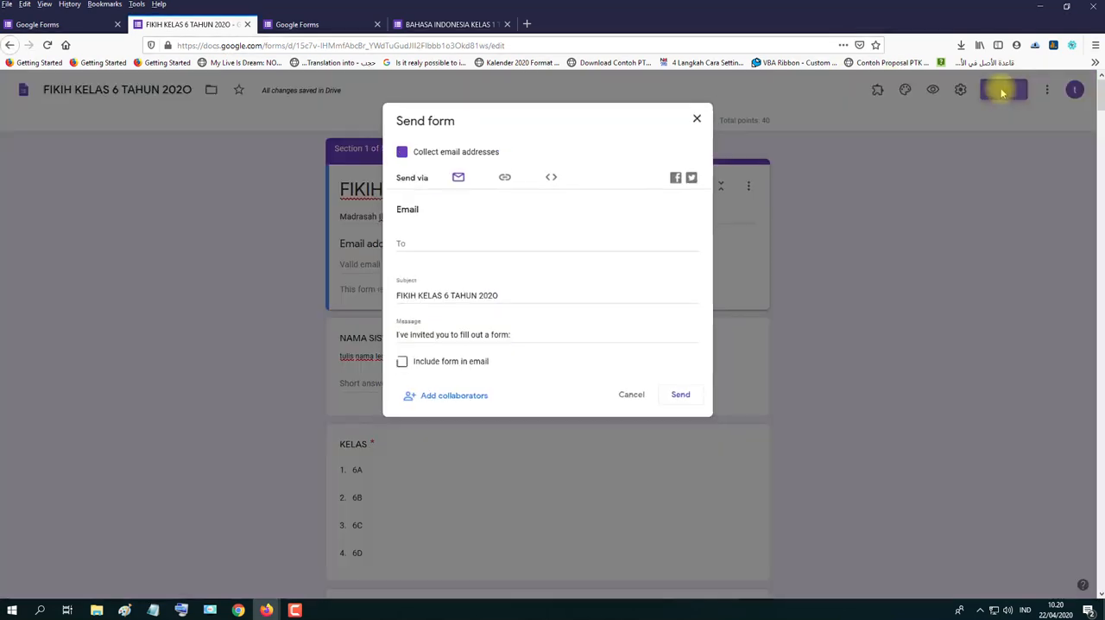
{"action": "left_click", "coordinate": [510, 175]}
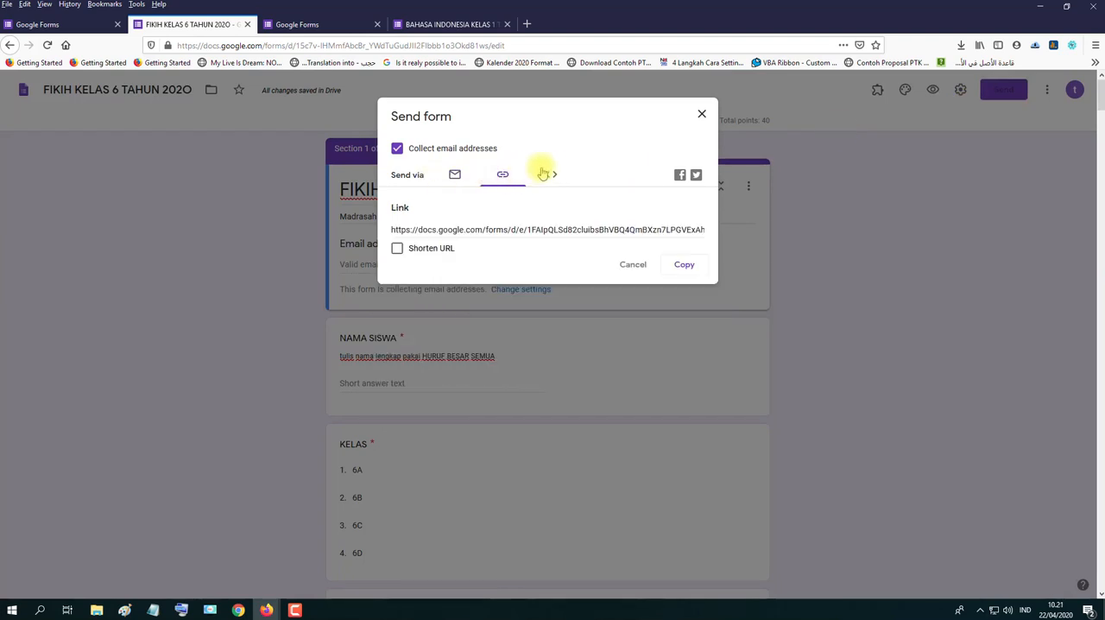
{"action": "left_click", "coordinate": [549, 173]}
{"action": "left_click", "coordinate": [456, 176]}
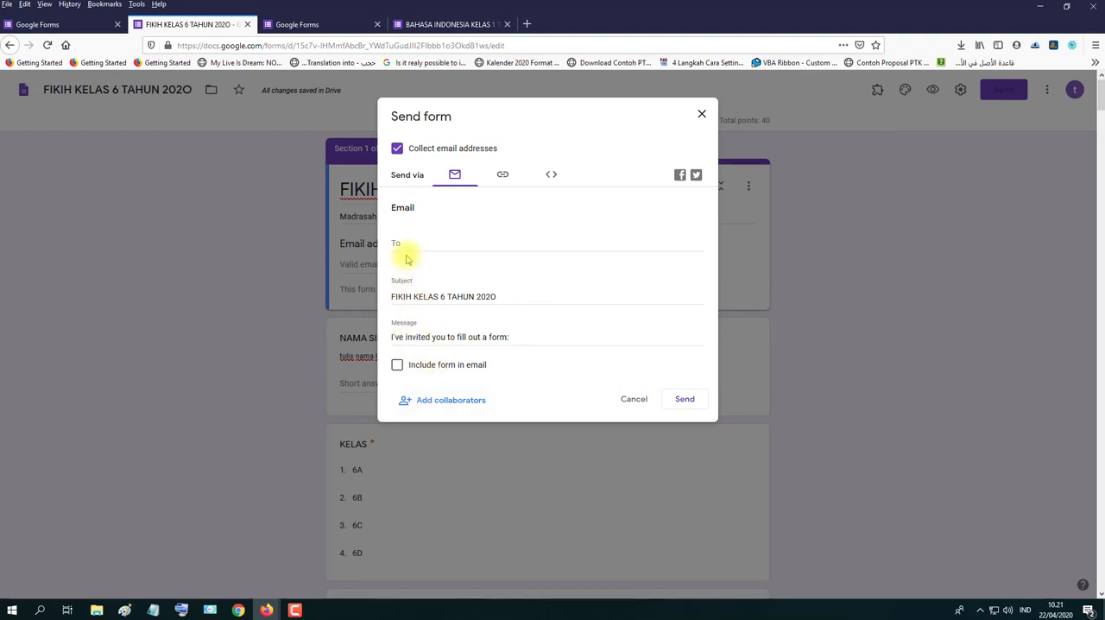
- Clear the subject and the message of the form's email invitation
{"action": "left_click_drag", "start_coordinate": [523, 295], "coordinate": [313, 300]}
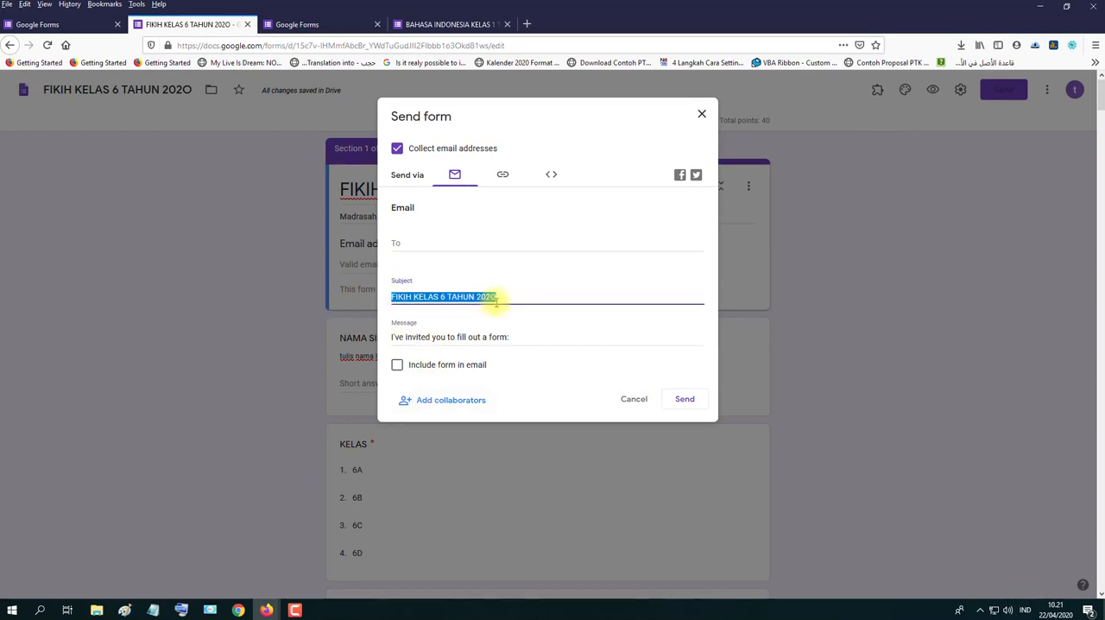
{"action": "key", "text": "BackSpace"}
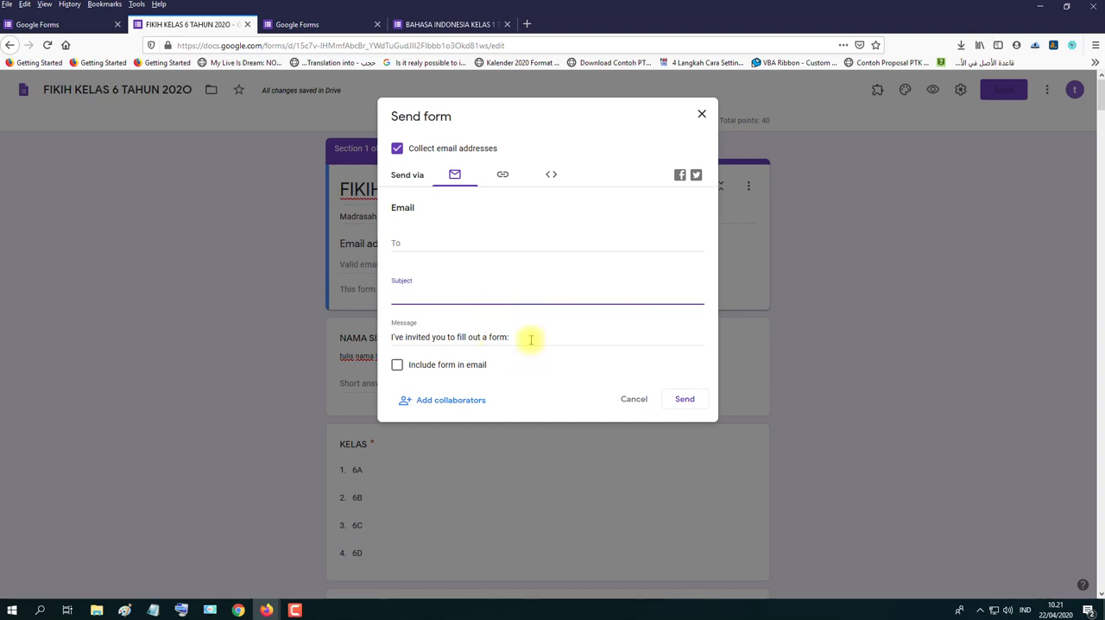
{"action": "left_click_drag", "start_coordinate": [528, 338], "coordinate": [320, 337]}
{"action": "key", "text": "BackSpace"}
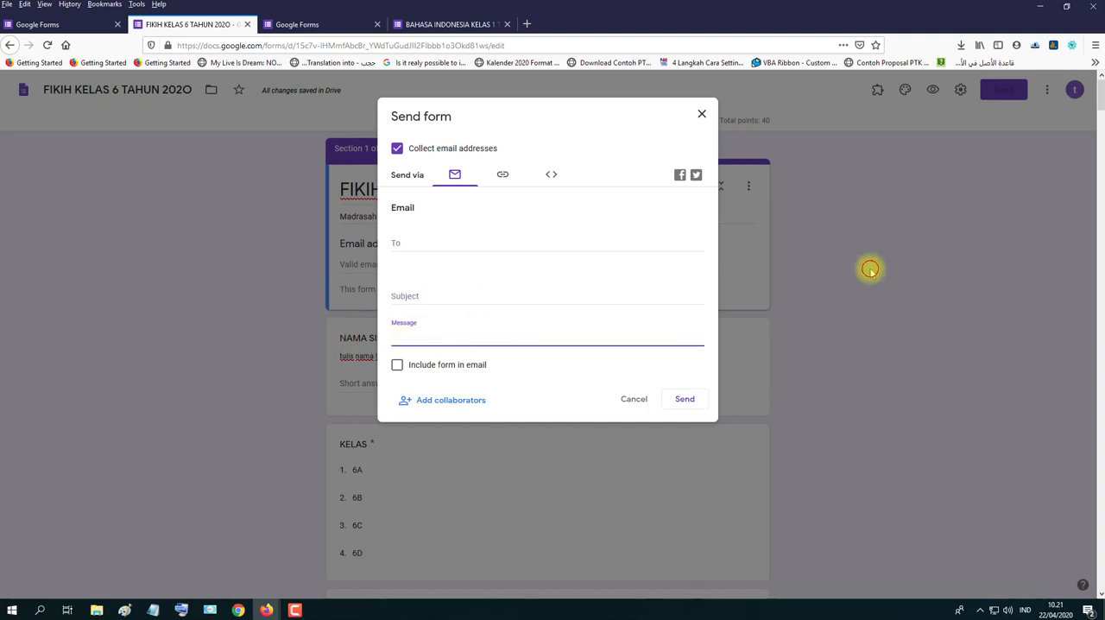
- Turn off email address collection for the form and leave the send options without sending
{"action": "left_click", "coordinate": [397, 149]}
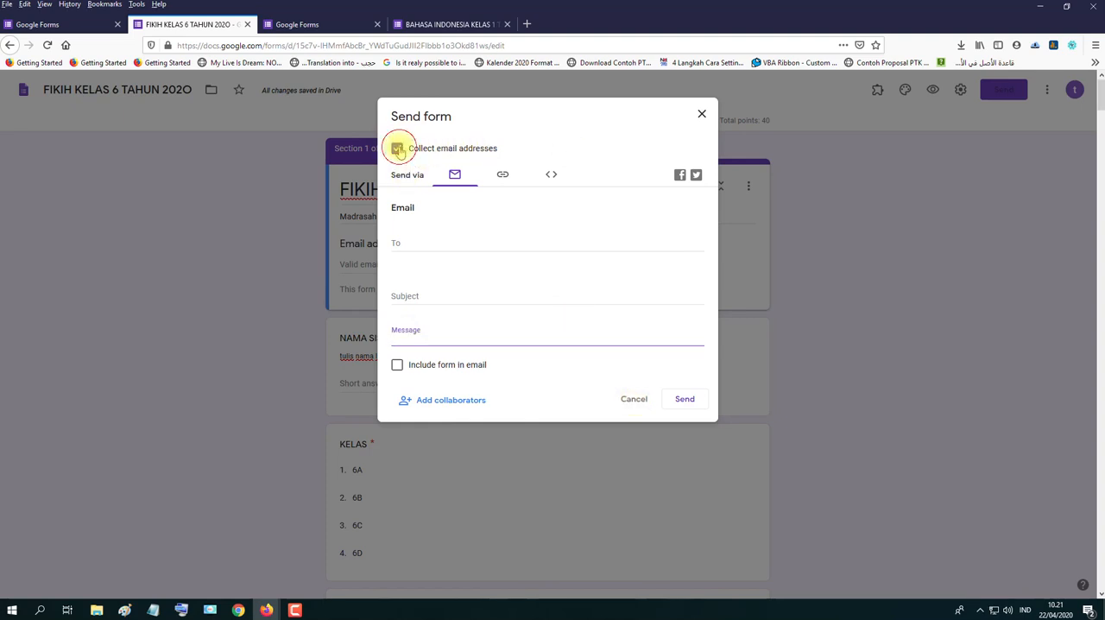
{"action": "left_click", "coordinate": [702, 113]}
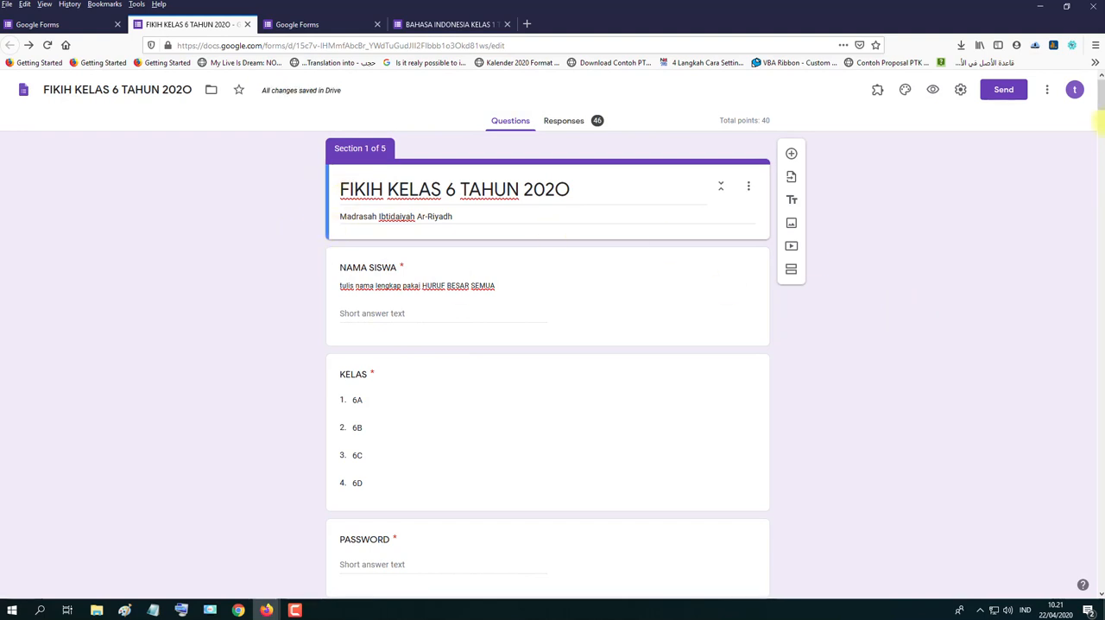
{"action": "scroll", "coordinate": [552, 345], "scroll_direction": "down", "scroll_amount": 5}
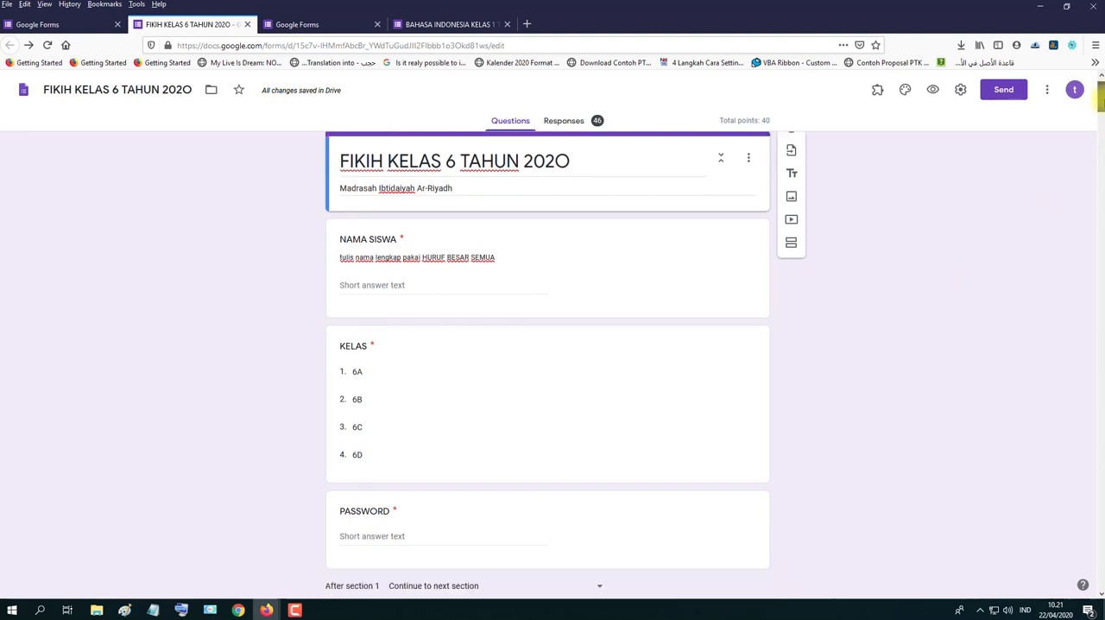
{"action": "scroll", "coordinate": [547, 362], "scroll_direction": "up", "scroll_amount": 4}
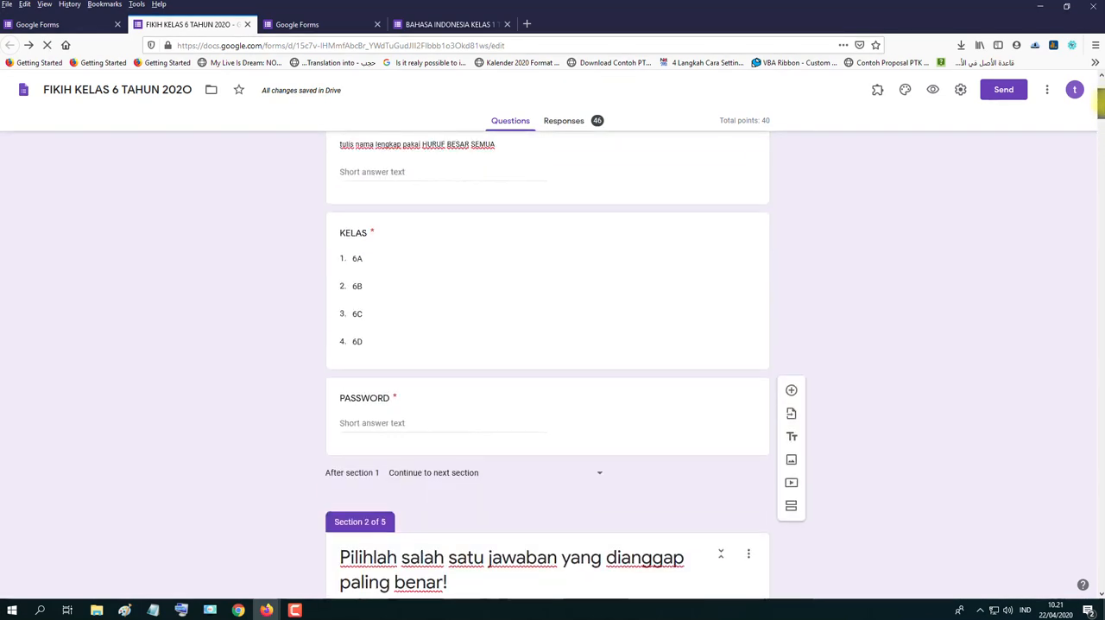